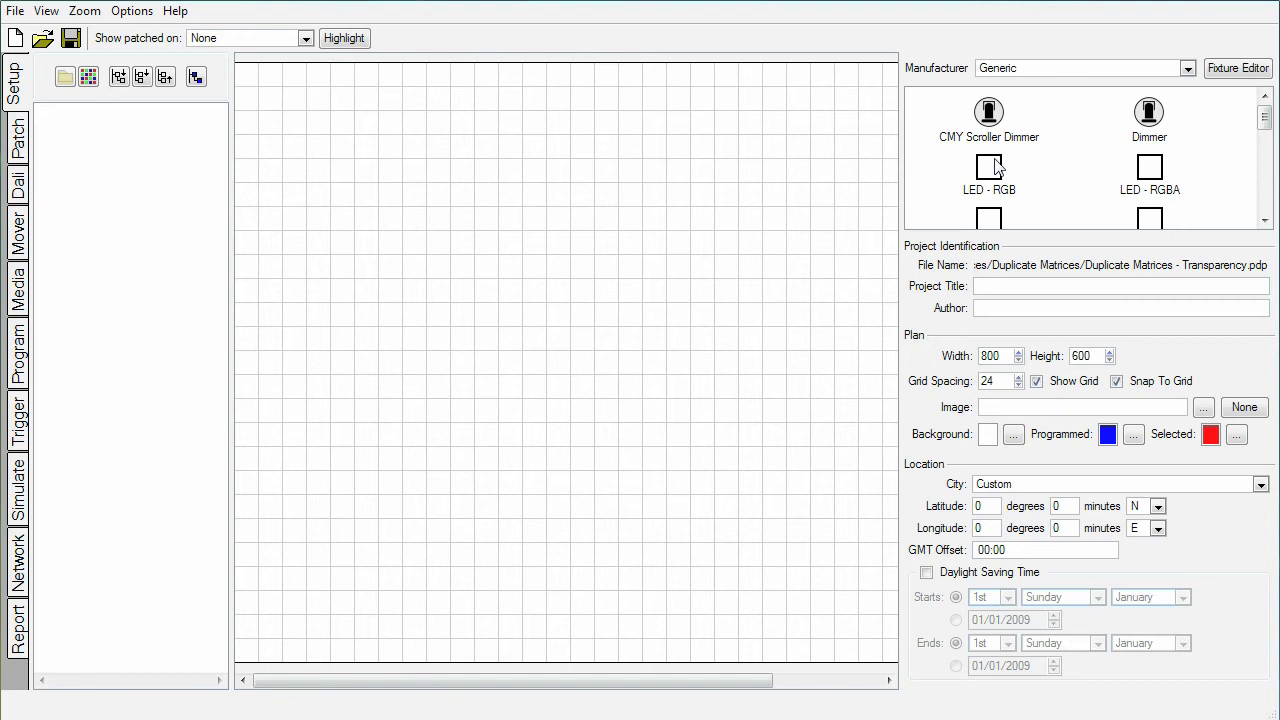
- Place a generic LED - RGB fixture at the plan's upper-left corner and duplicate it into a rectangle 24 wide and 18 high
left_click_drag(995, 167, 266, 95)
right_click(263, 91)
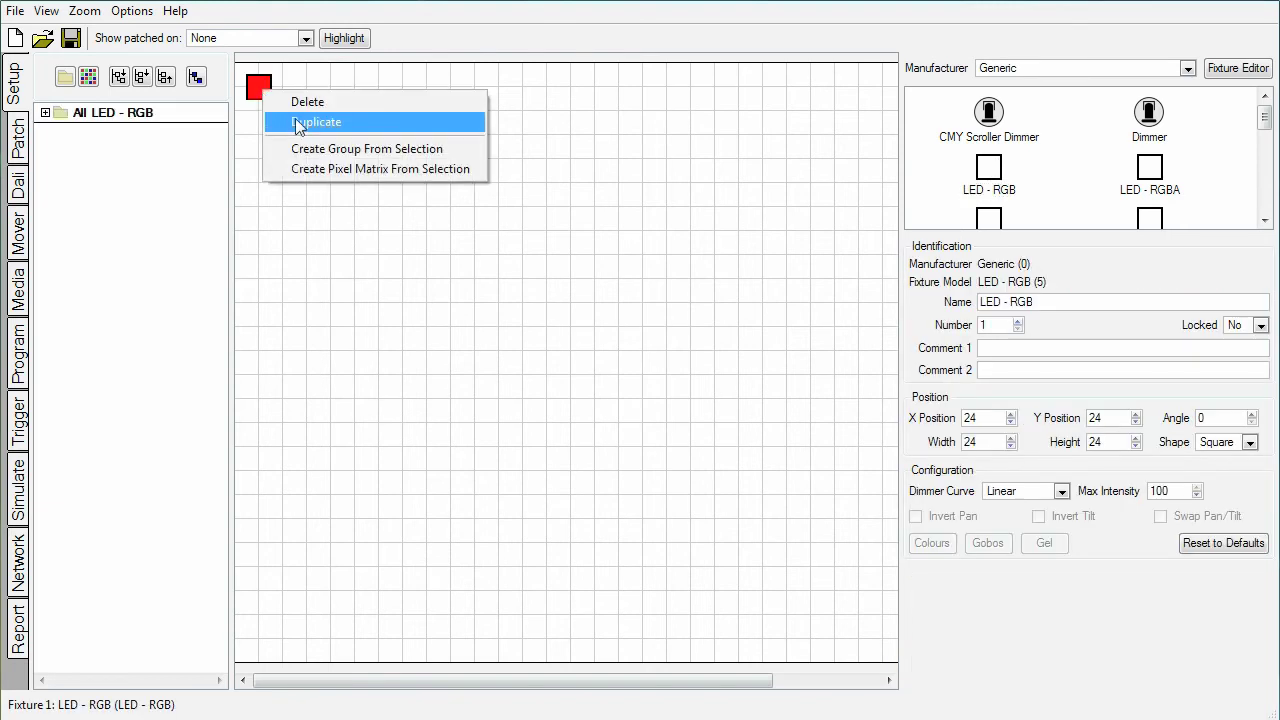
left_click(297, 122)
left_click(590, 249)
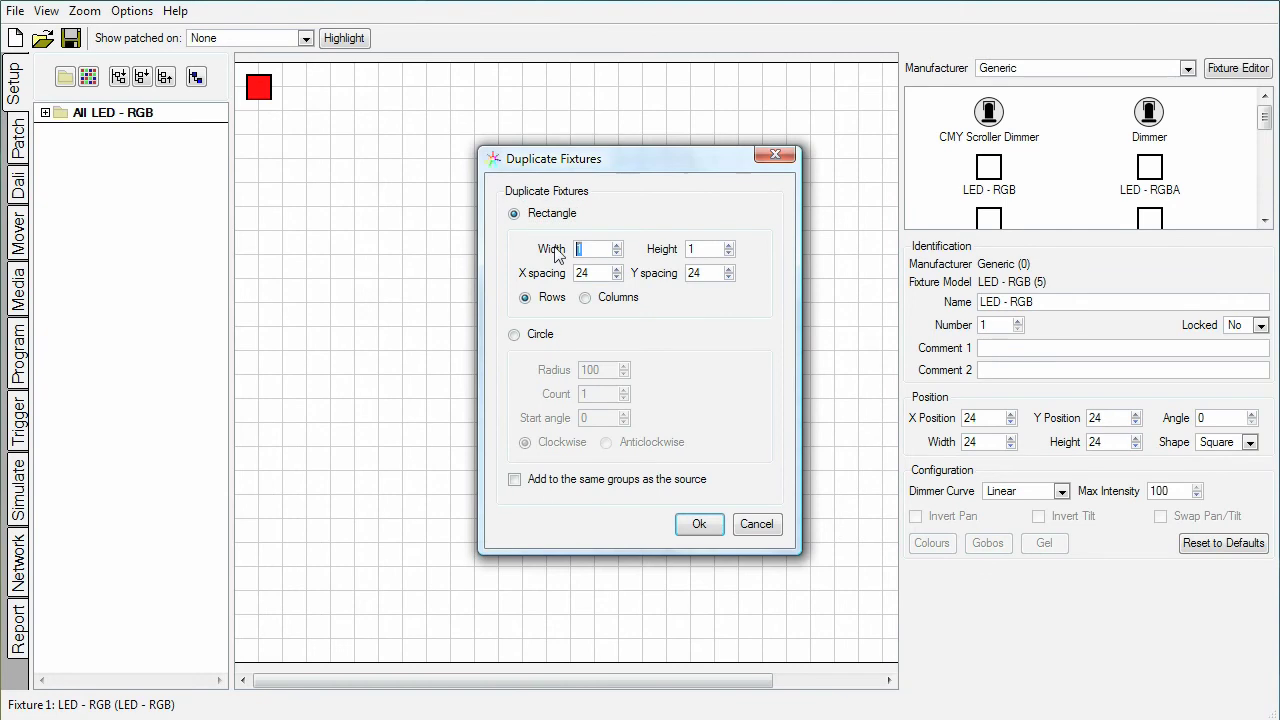
type("24")
left_click(706, 250)
type("1")
left_click(699, 525)
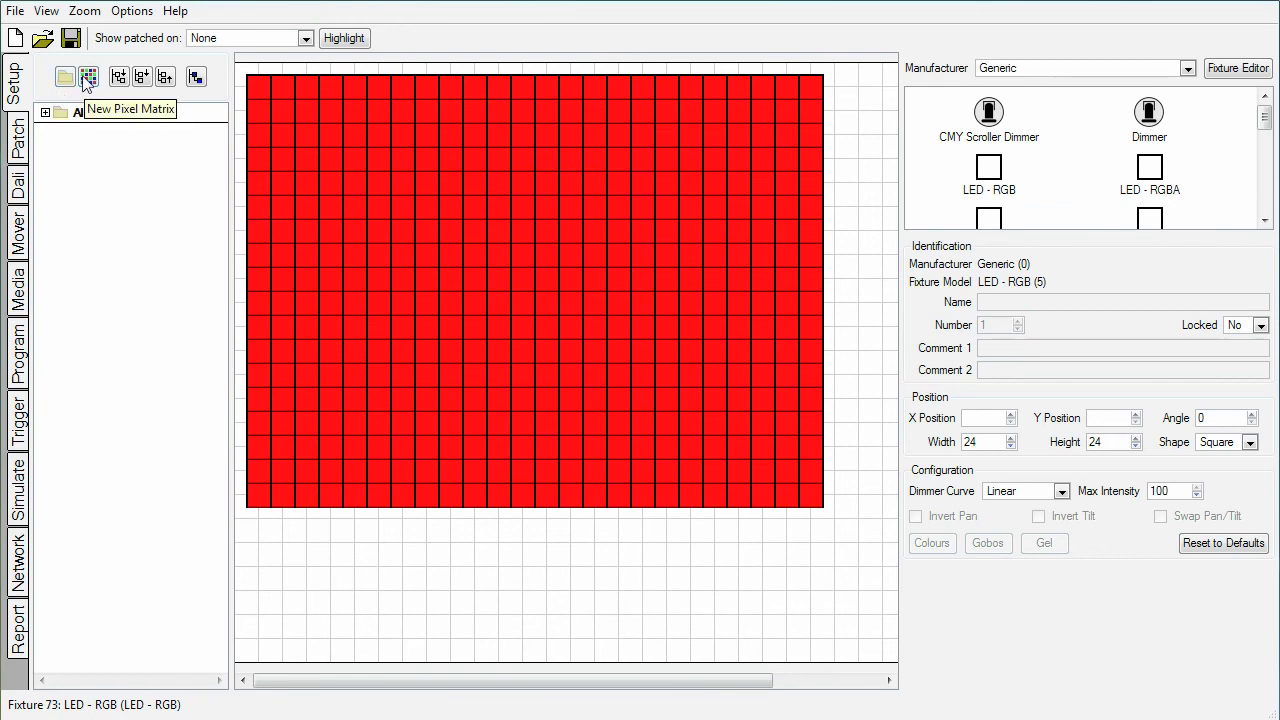
- Create a pixel matrix from the selected fixtures and name it All fixtures
left_click(87, 78)
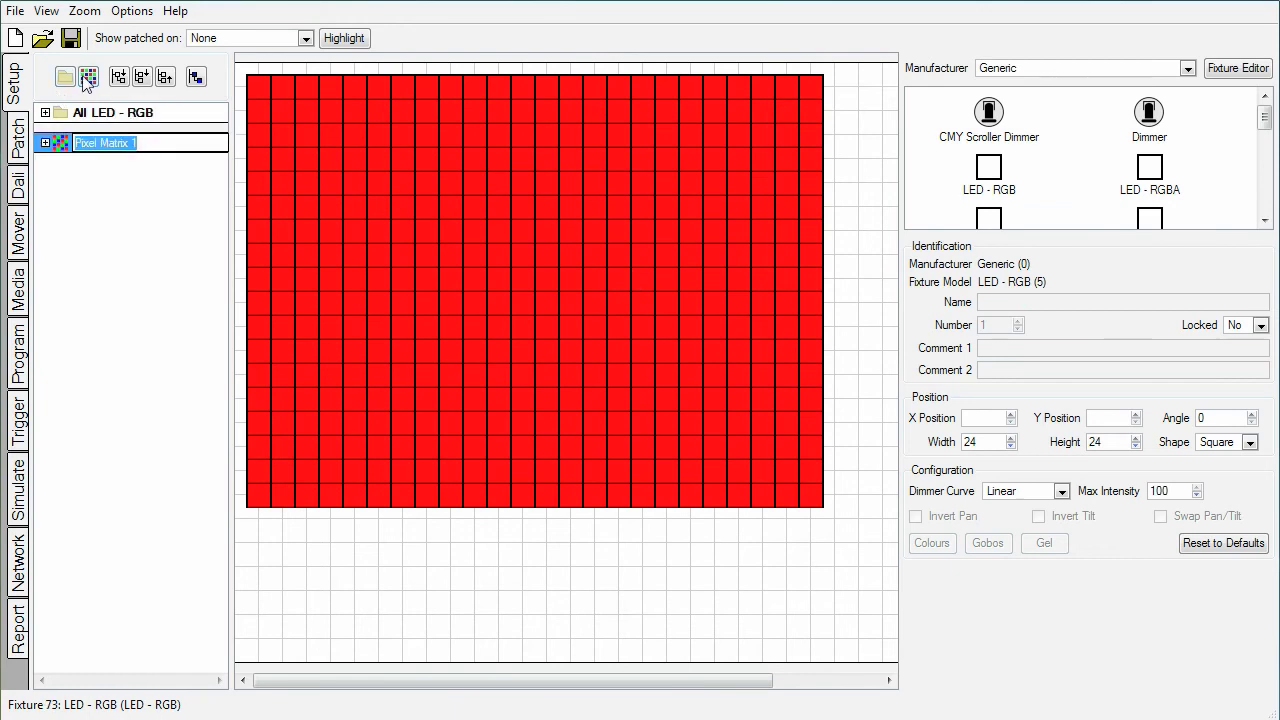
type("All fix")
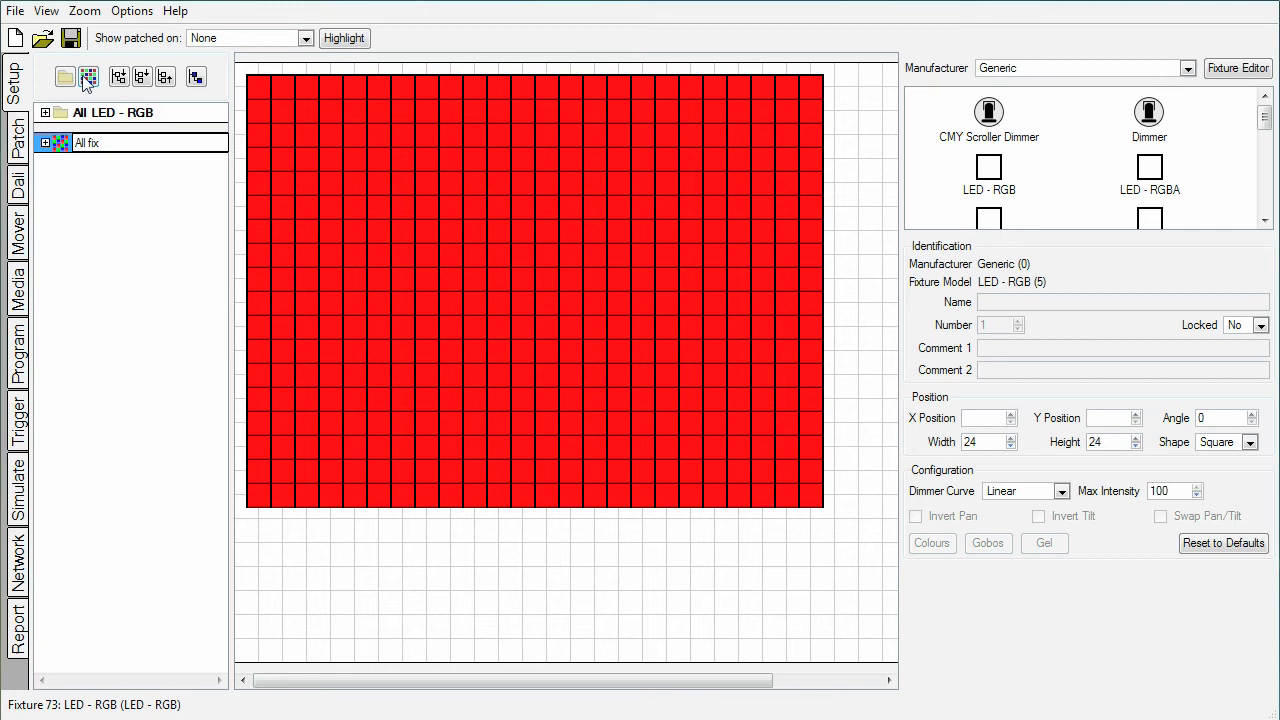
type("tures")
key("Return")
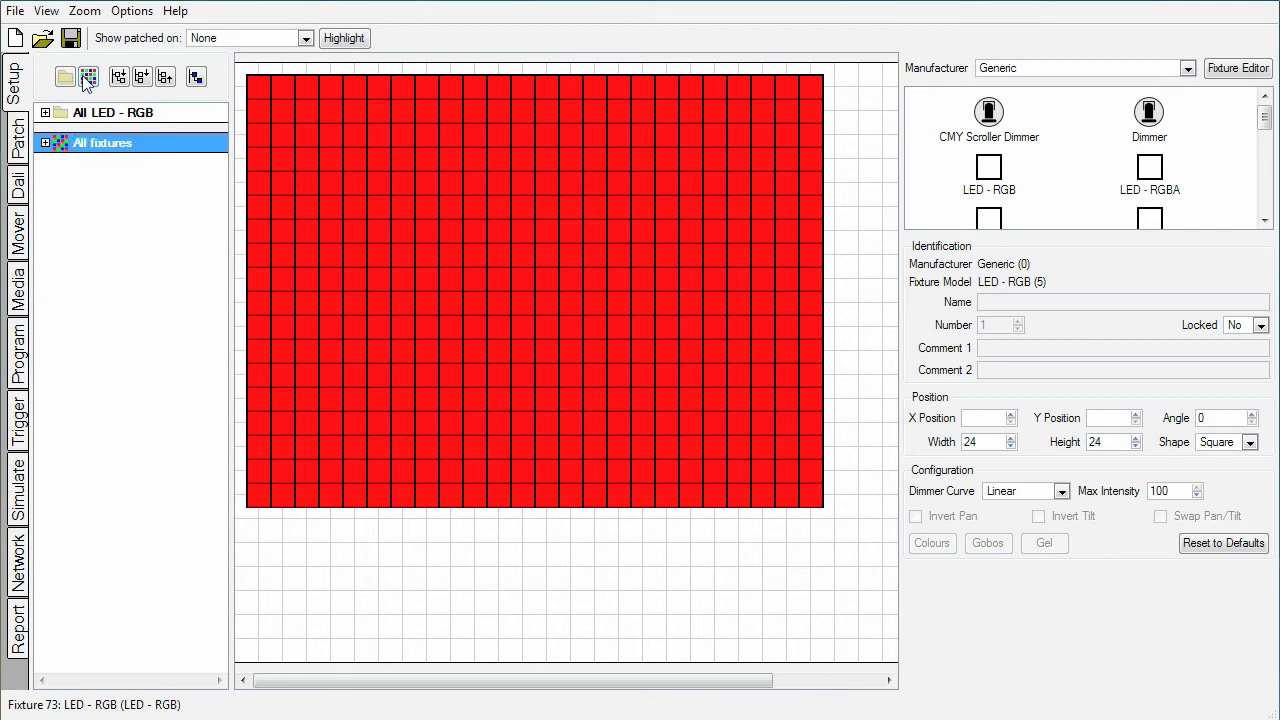
- Place a 2D Colour On Colour matrix preset at the start of the All fixtures row in the program timeline
left_click(18, 360)
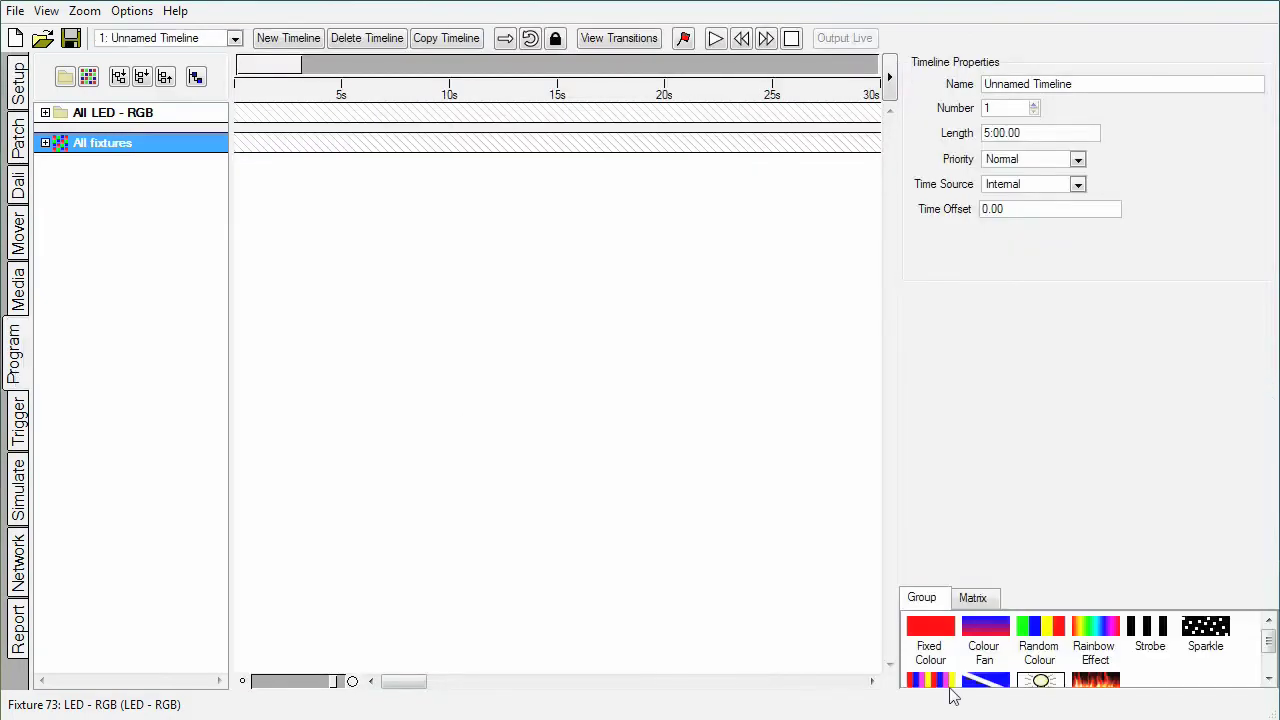
left_click(972, 598)
left_click_drag(1205, 630, 246, 150)
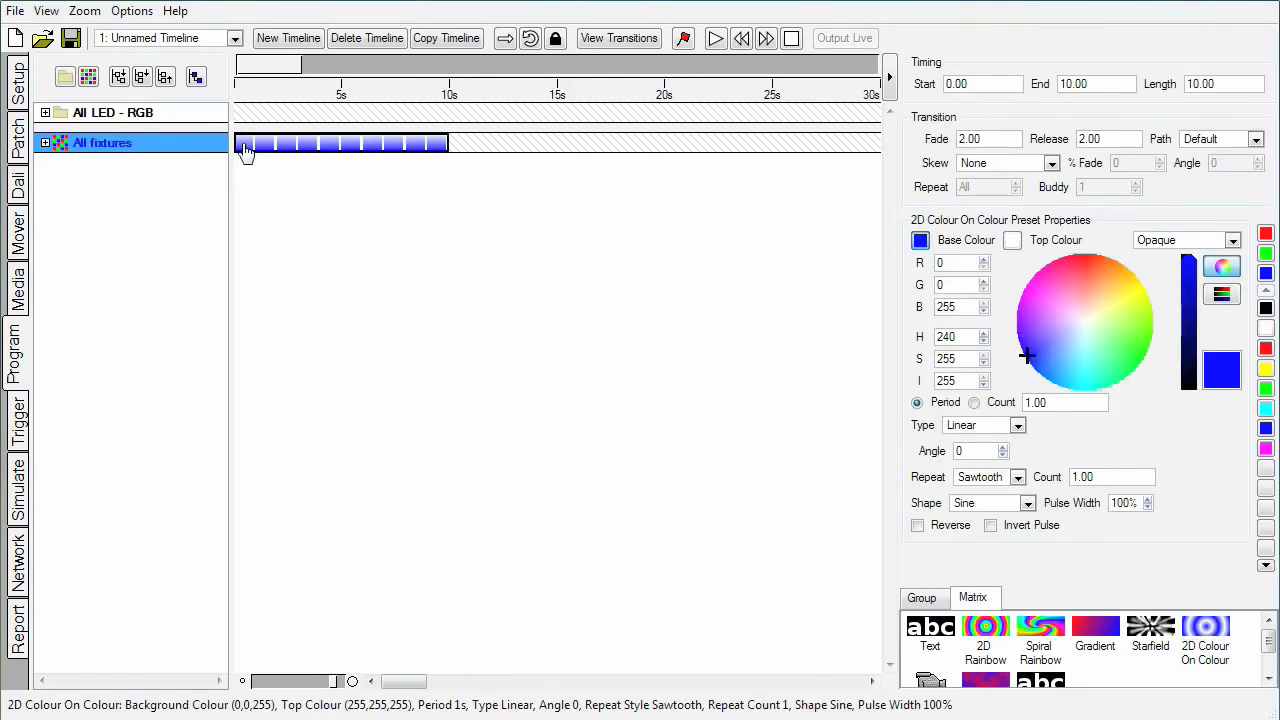
- Set the preset's type to Radial, its pulse width to 50% and its period to 2 seconds
left_click(1013, 428)
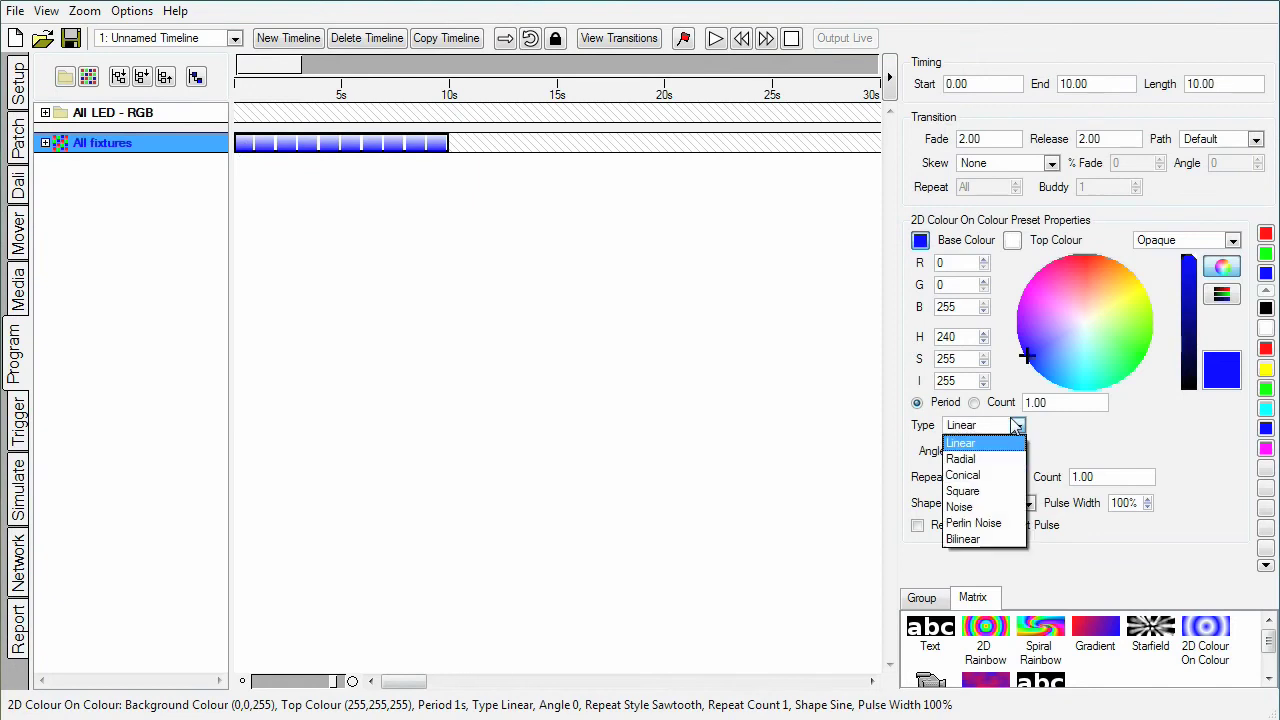
left_click(1000, 459)
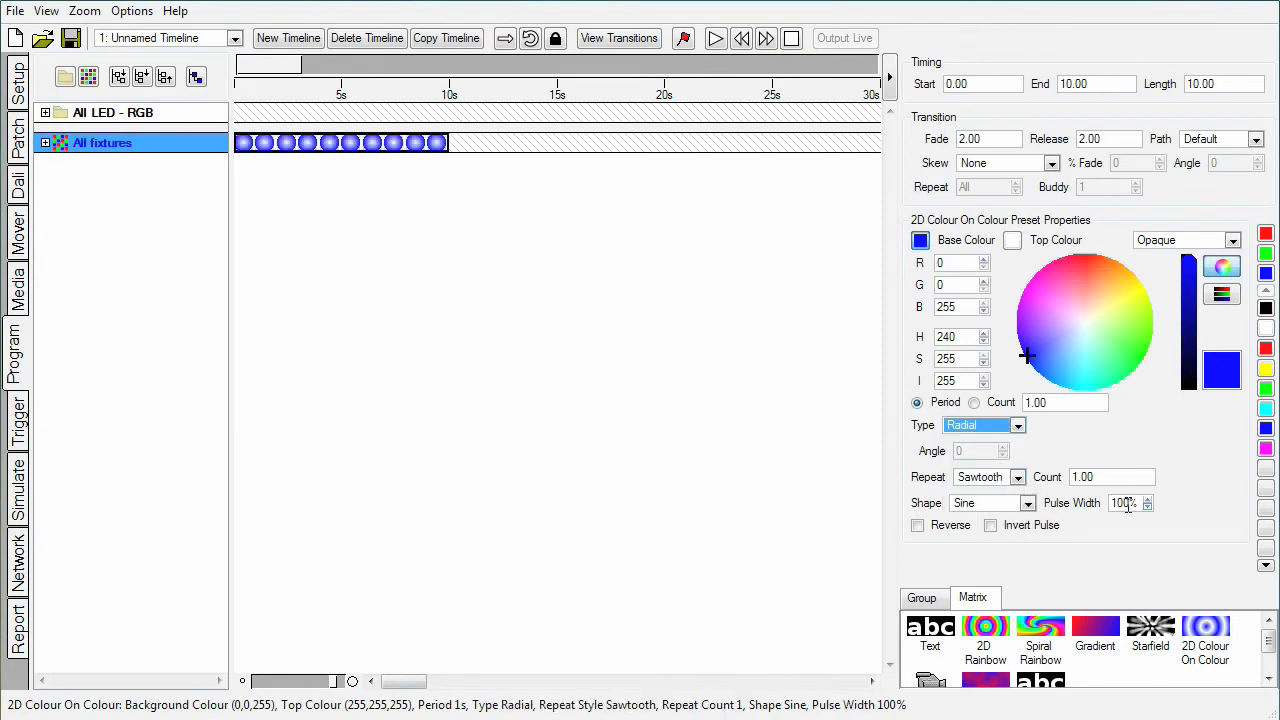
left_click_drag(1133, 504, 1088, 510)
type("50")
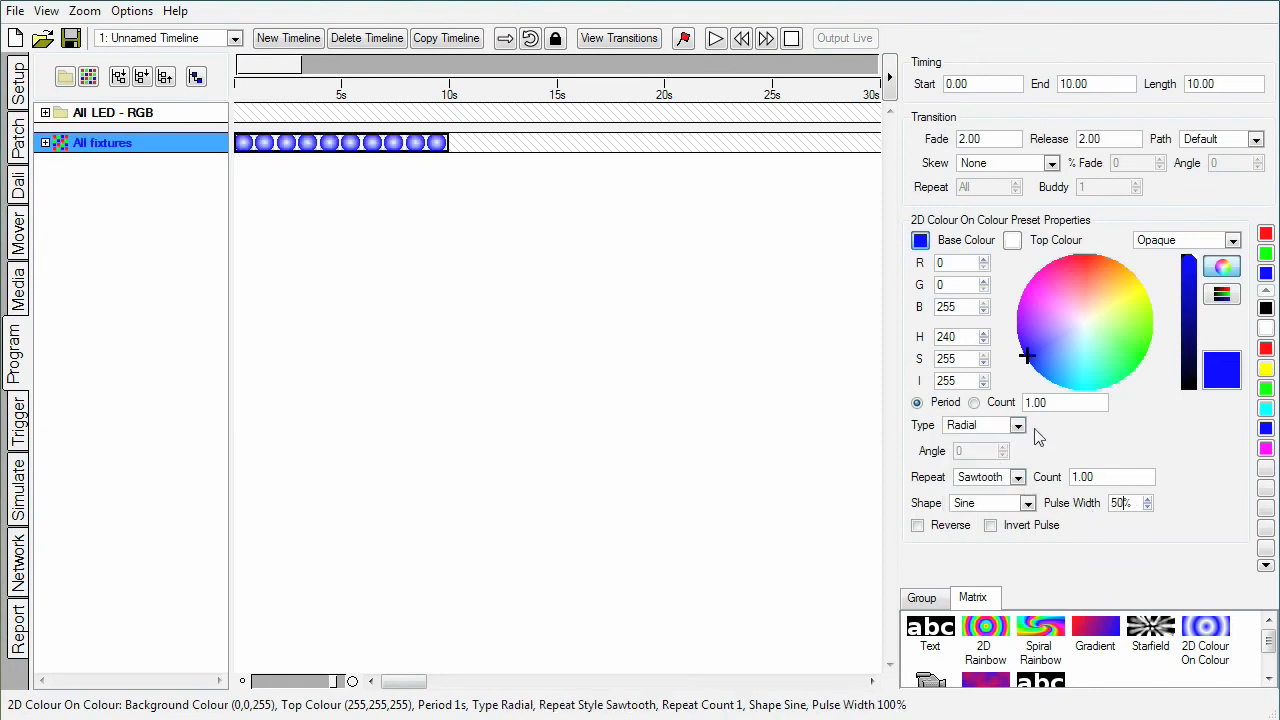
double_click(1052, 403)
type("2")
key("Return")
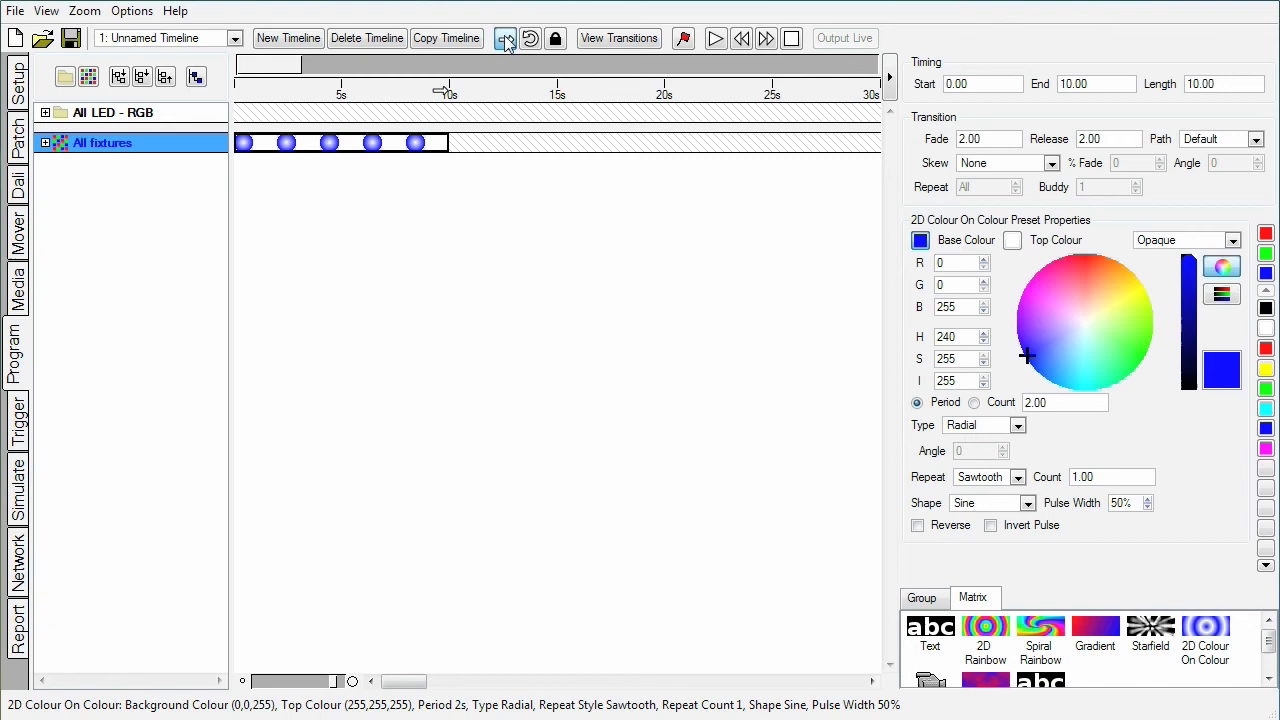
- Preview the timeline's radial effect in a torn-off simulation, reset the simulation and close it
left_click(60, 12)
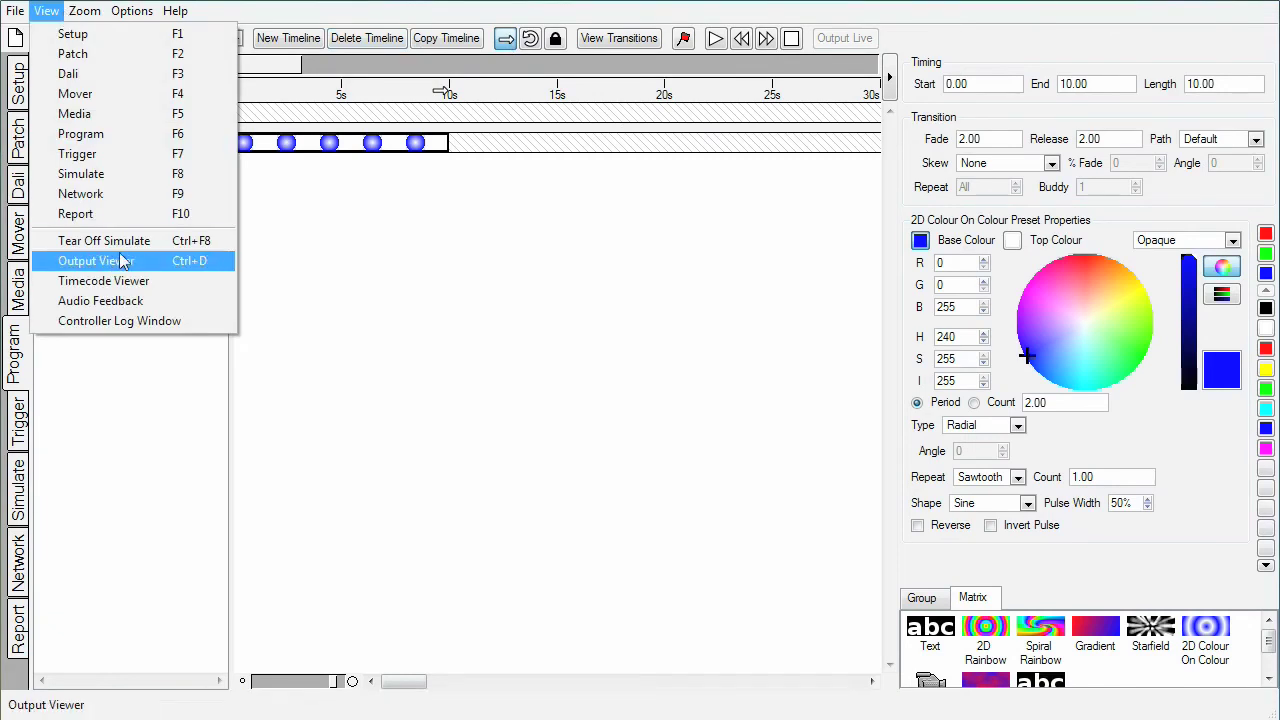
left_click(189, 246)
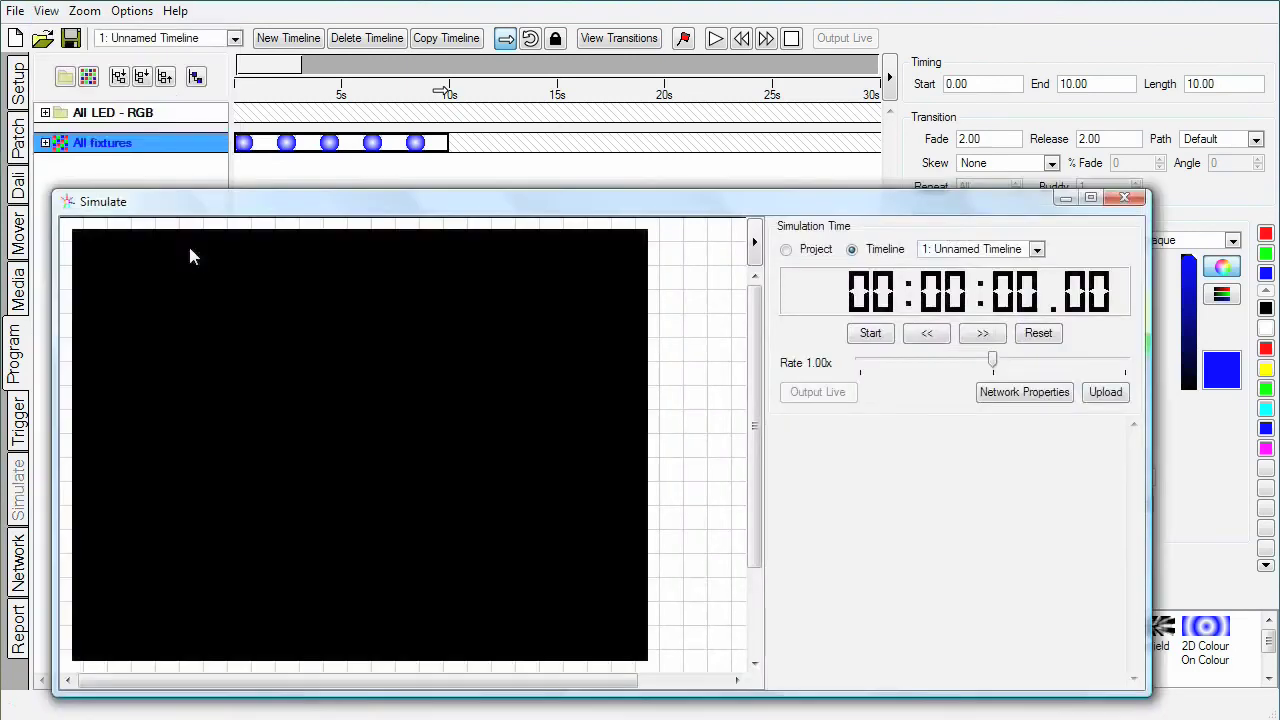
left_click(866, 340)
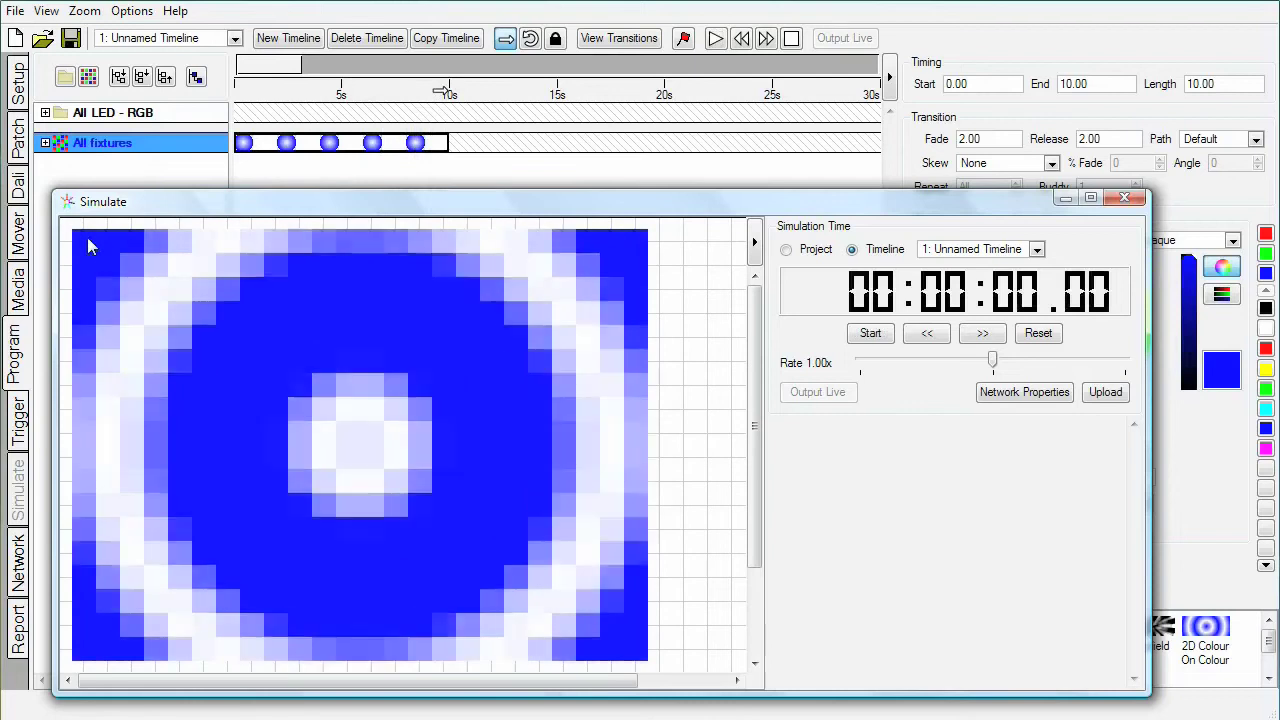
left_click(1040, 336)
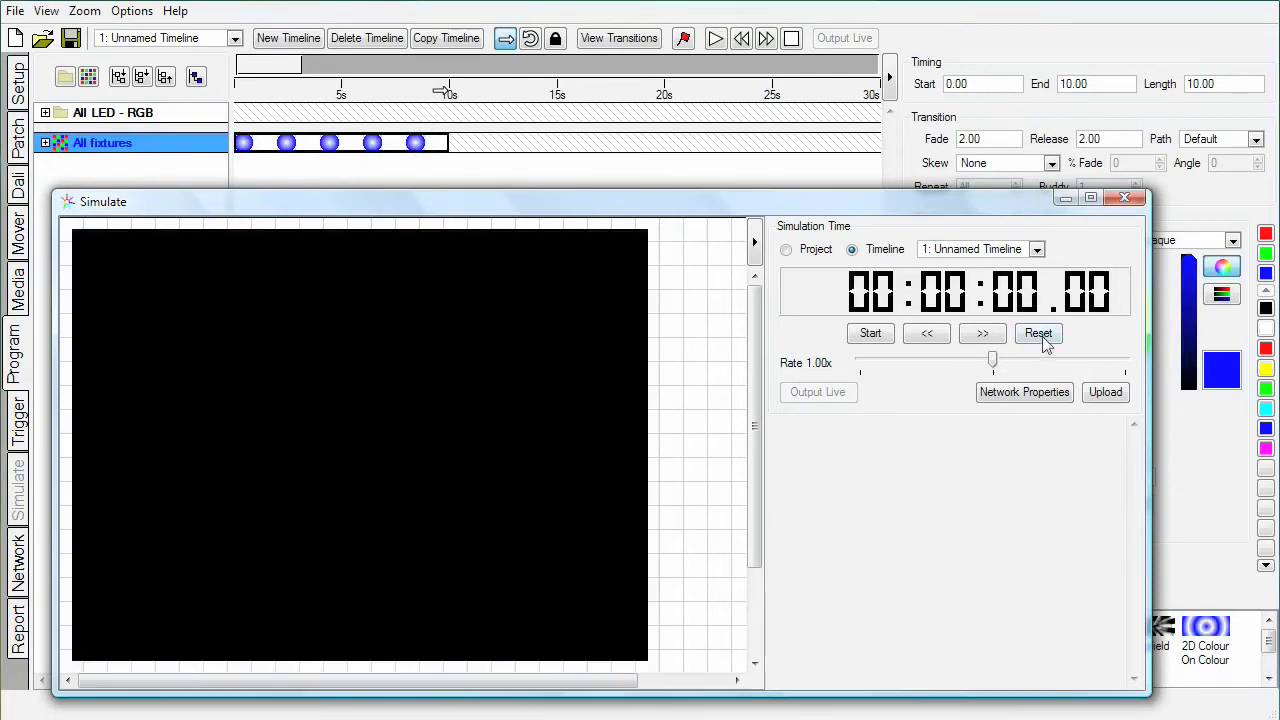
left_click(1124, 198)
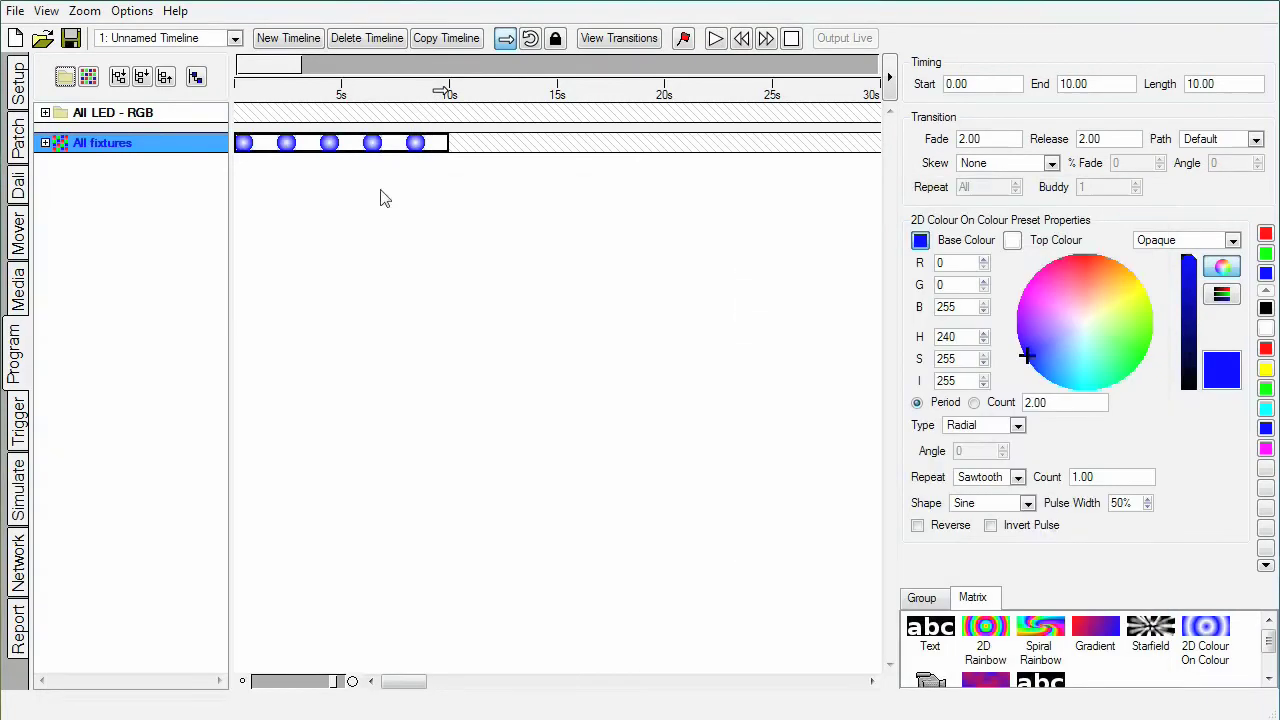
- Copy the All fixtures pixel matrix and name the copy "All, top left"
left_click(24, 289)
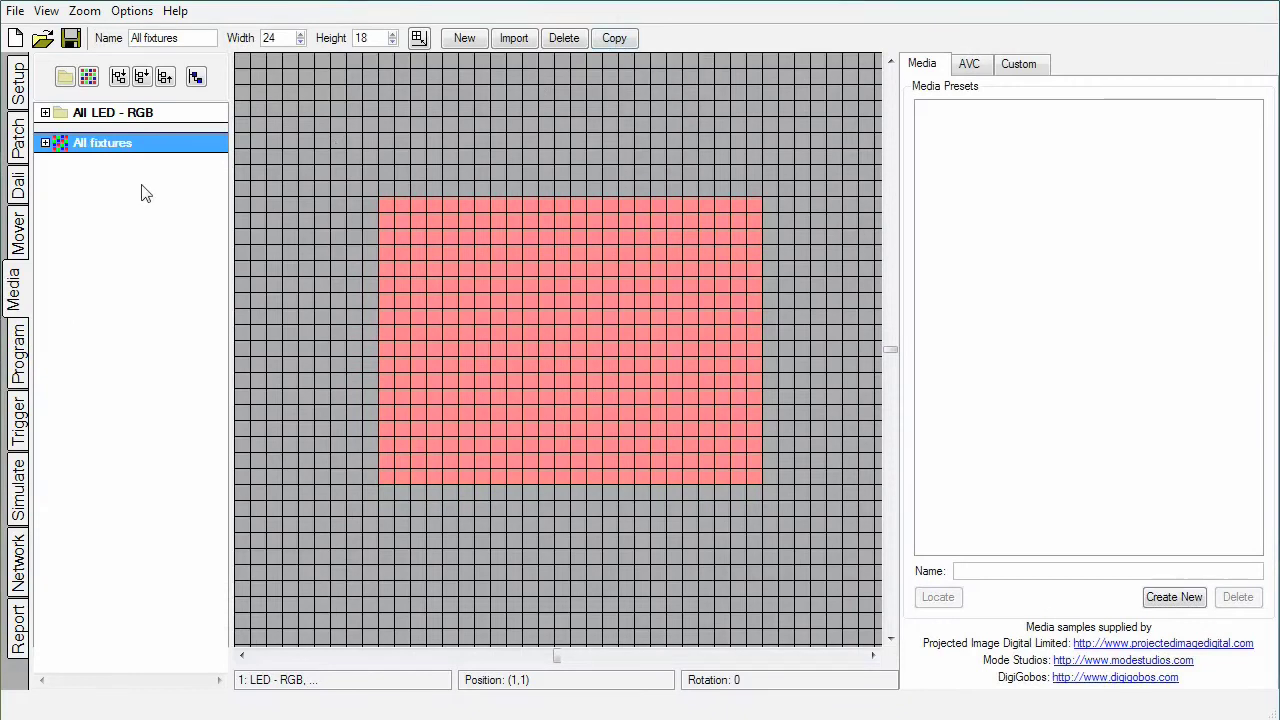
left_click(614, 40)
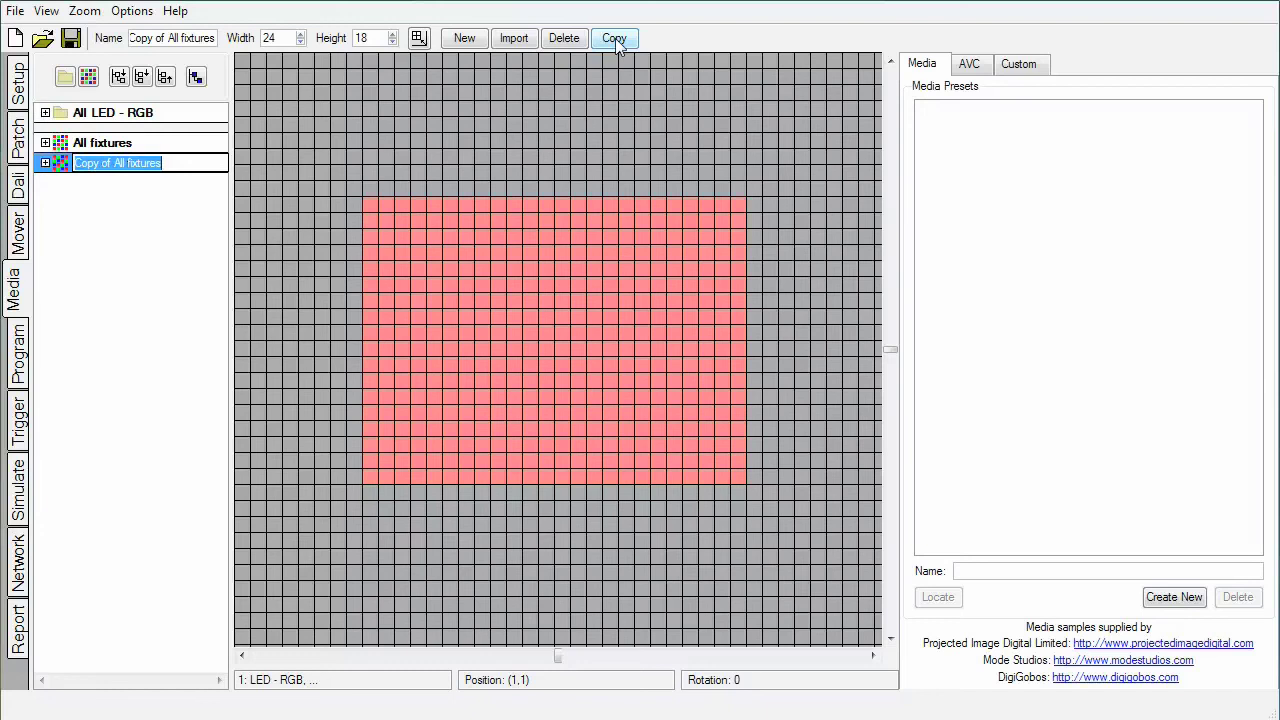
type("All, top left")
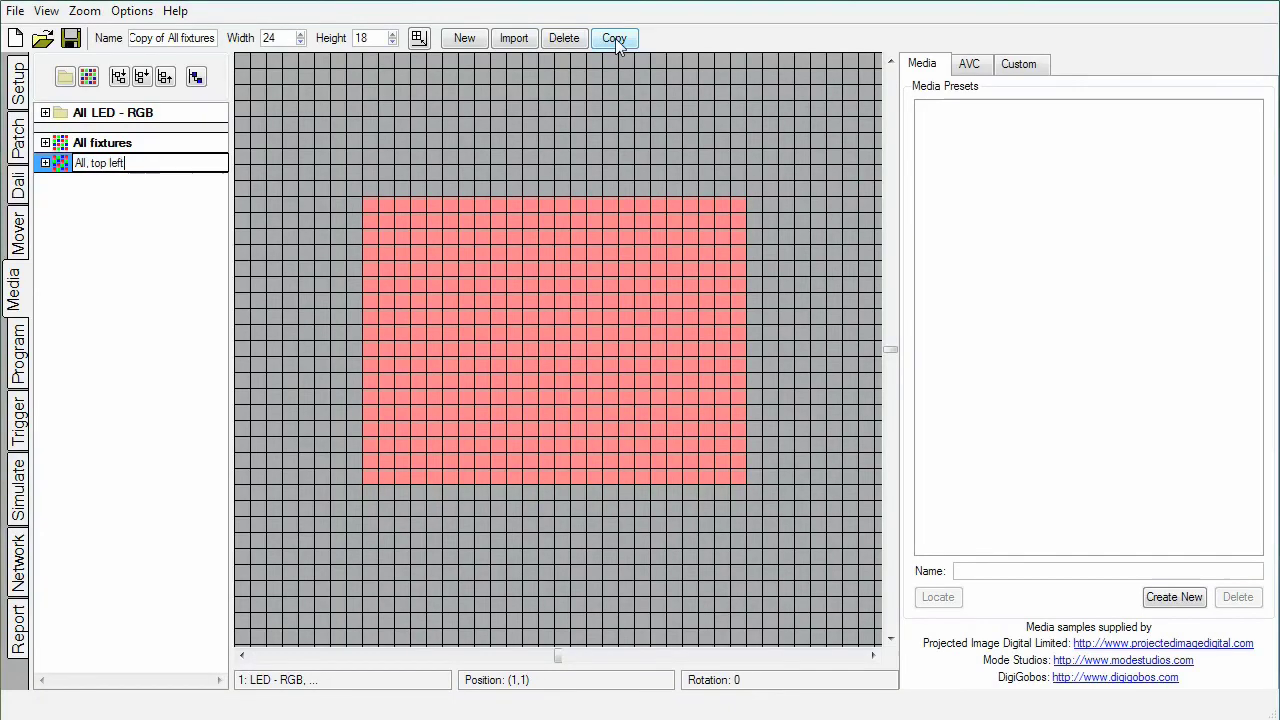
key("Return")
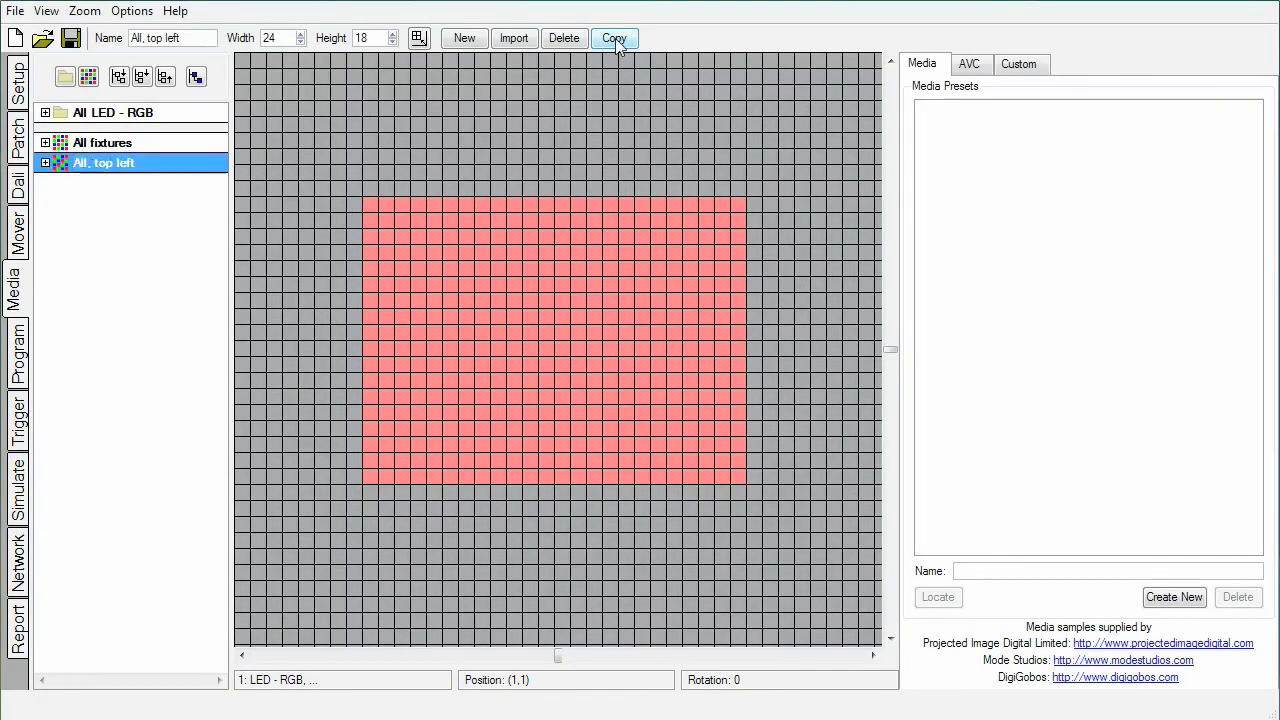
- Resize the "All, top left" matrix to 48 by 36 and move its fixture block to position (25,19)
double_click(284, 38)
type("48")
double_click(375, 38)
type("36")
key("Return")
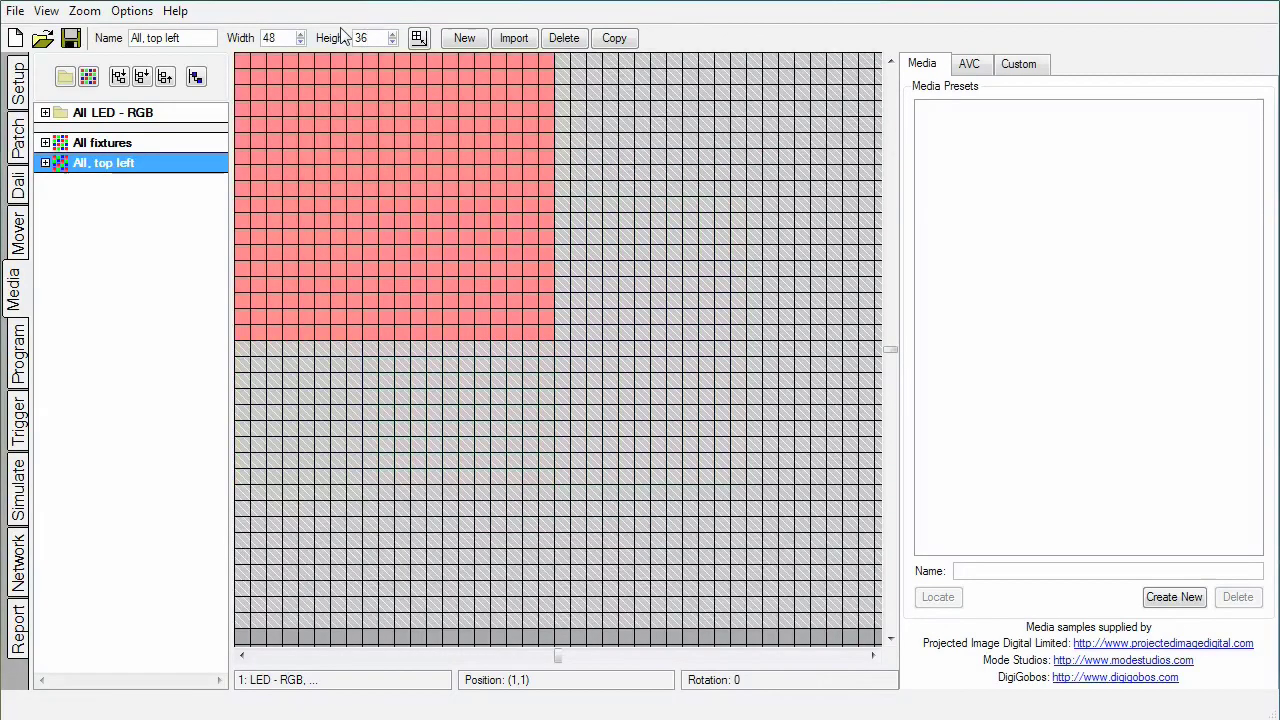
scroll(405, 158, "down", 2)
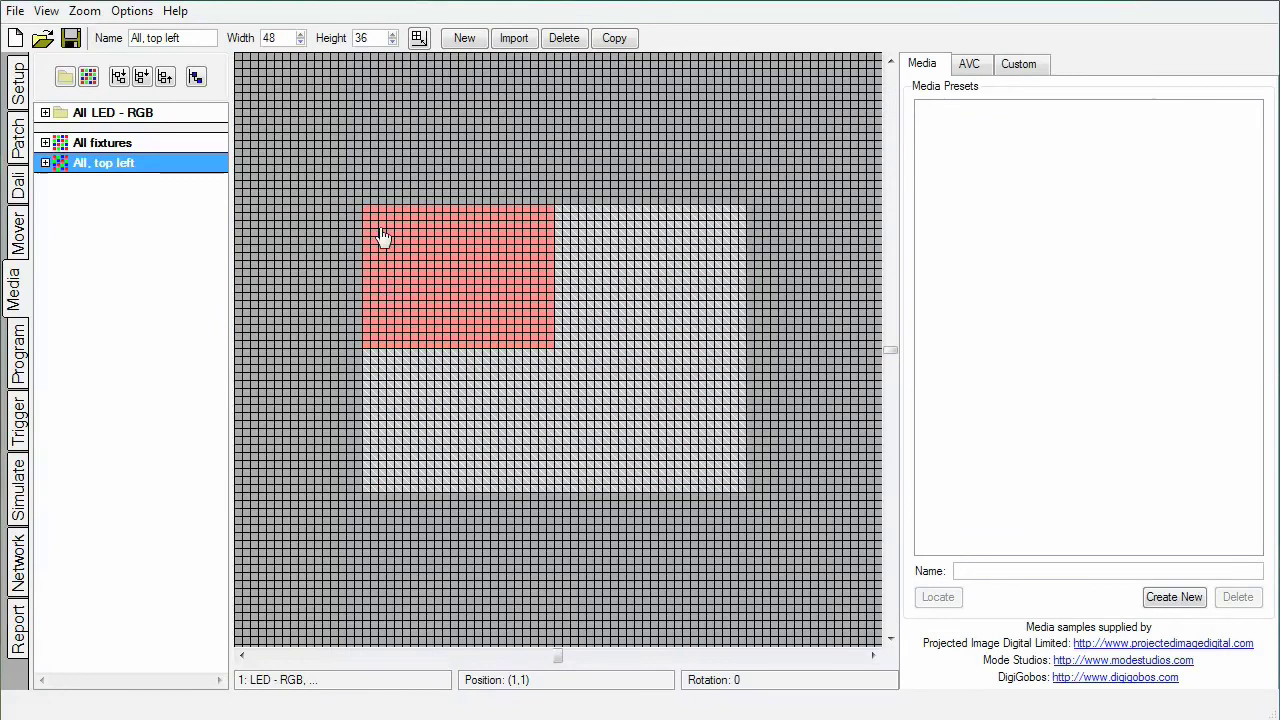
left_click_drag(381, 237, 574, 376)
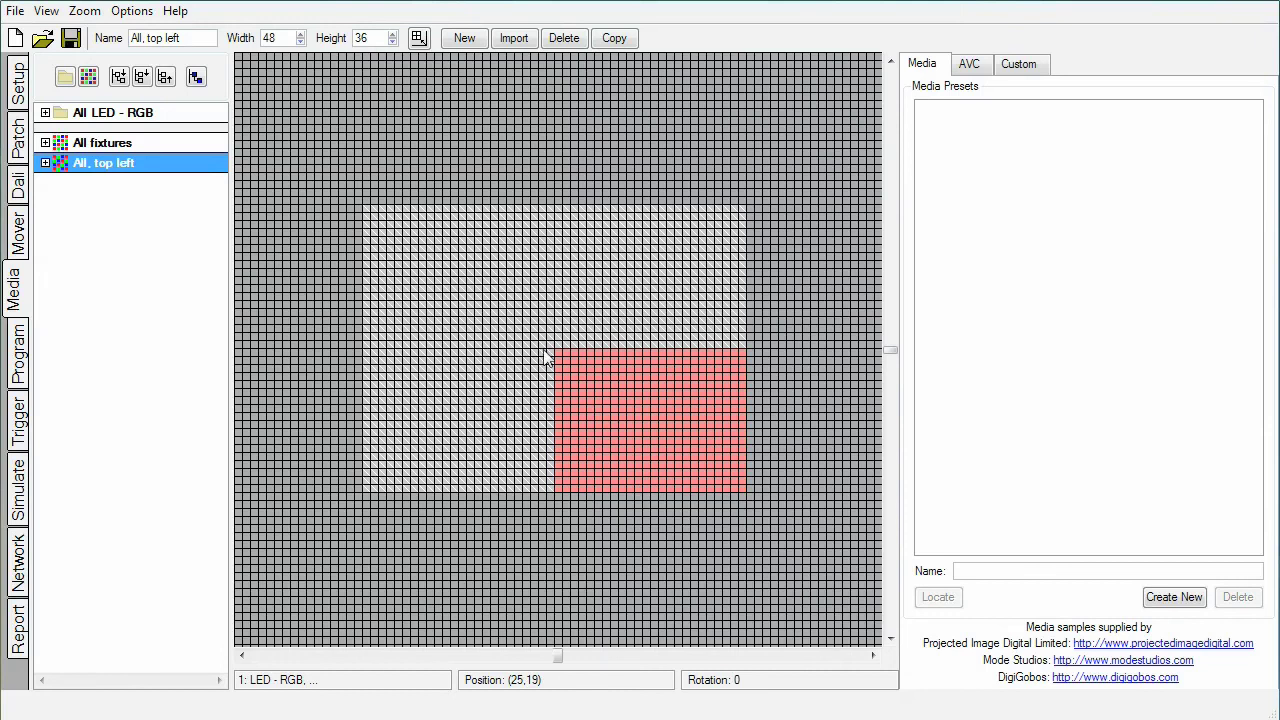
- Copy the unnamed timeline and, in the copy, move the 2D Colour On Colour preset from All fixtures to the start of "All, top left"
left_click(22, 353)
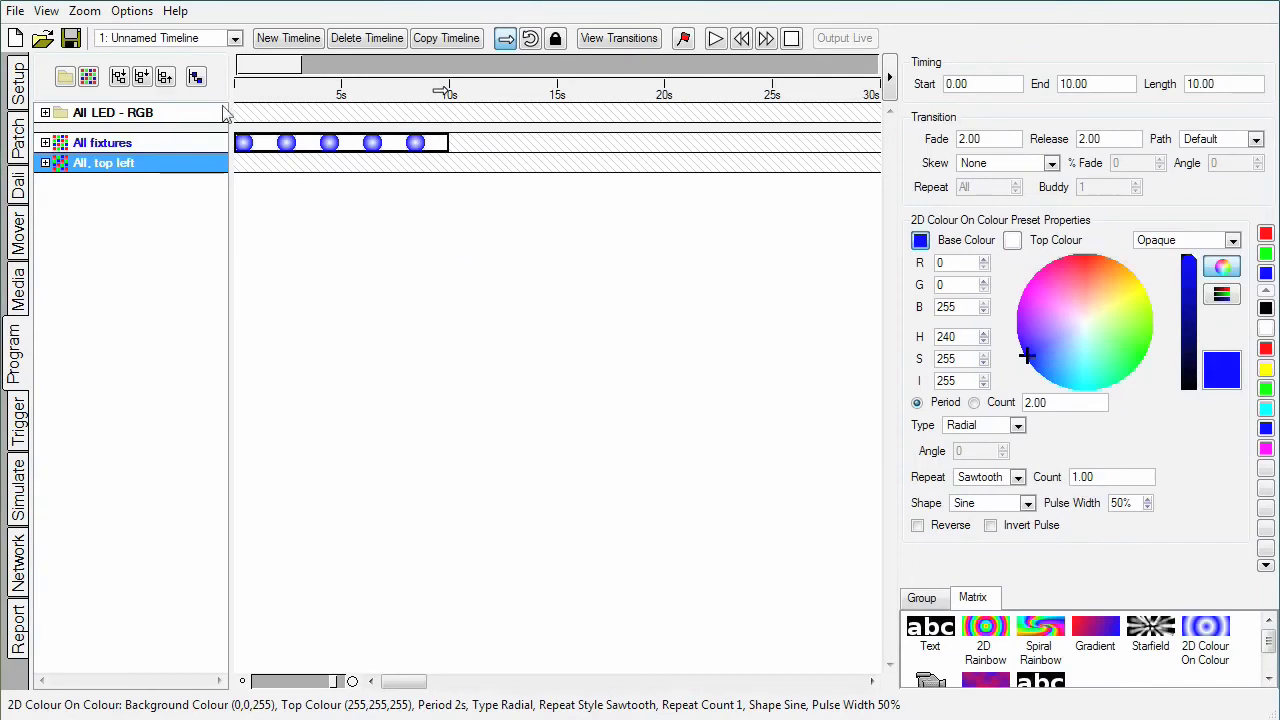
left_click(426, 42)
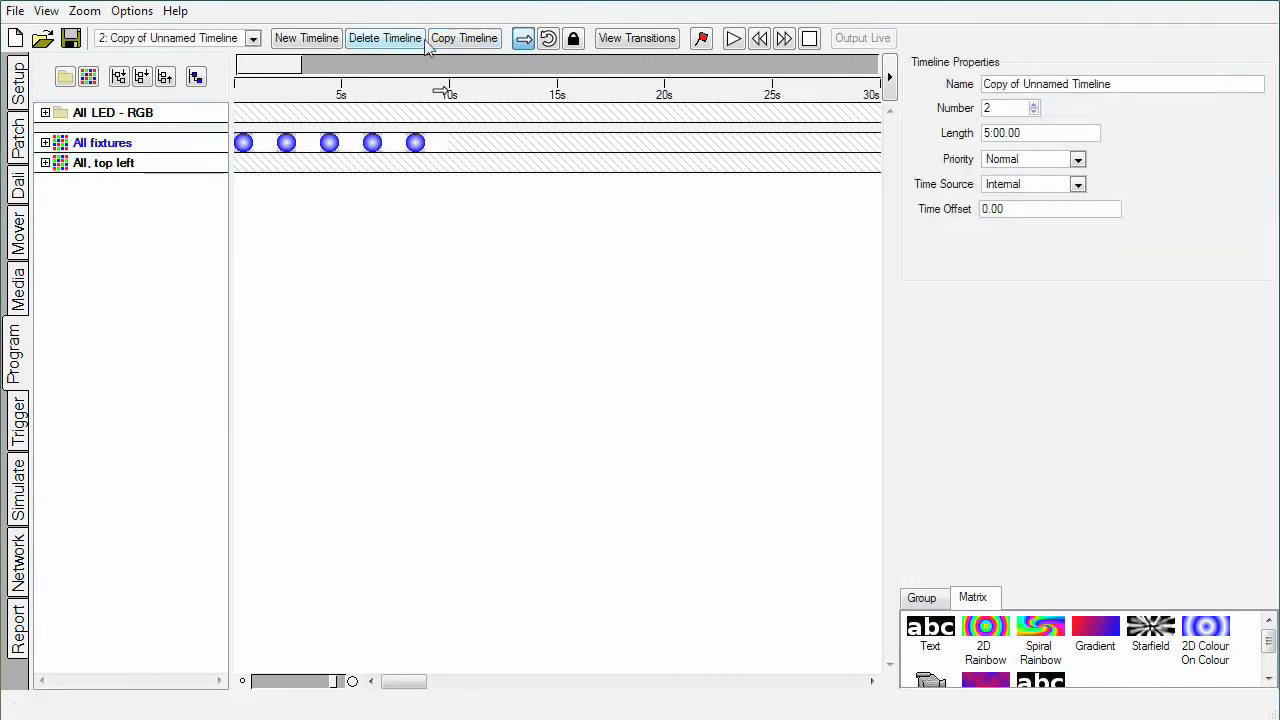
left_click(278, 142)
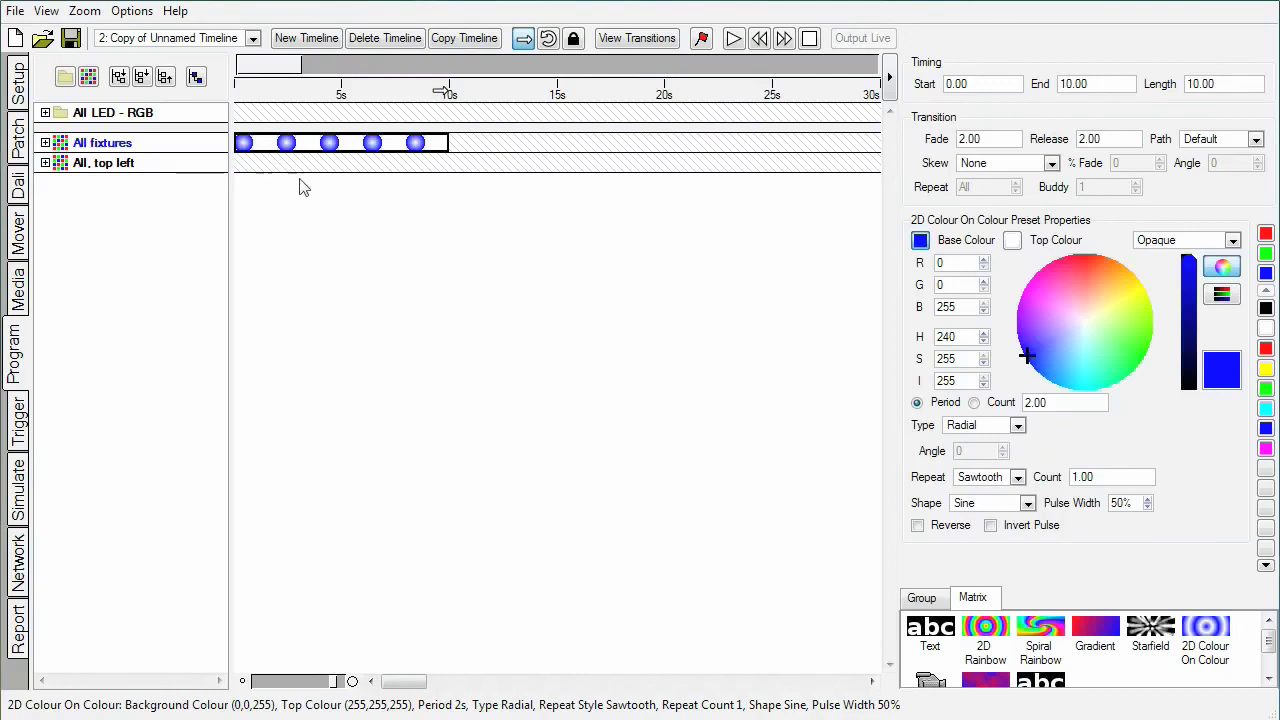
right_click(274, 143)
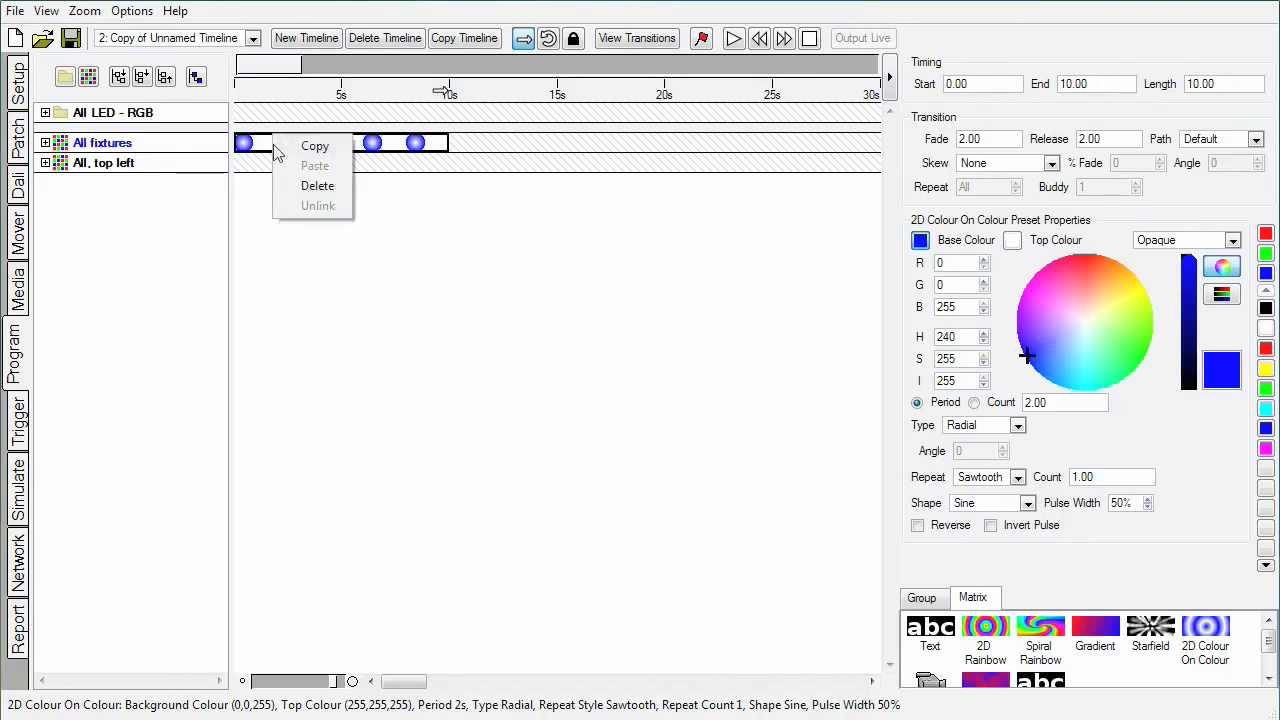
left_click(308, 140)
right_click(242, 172)
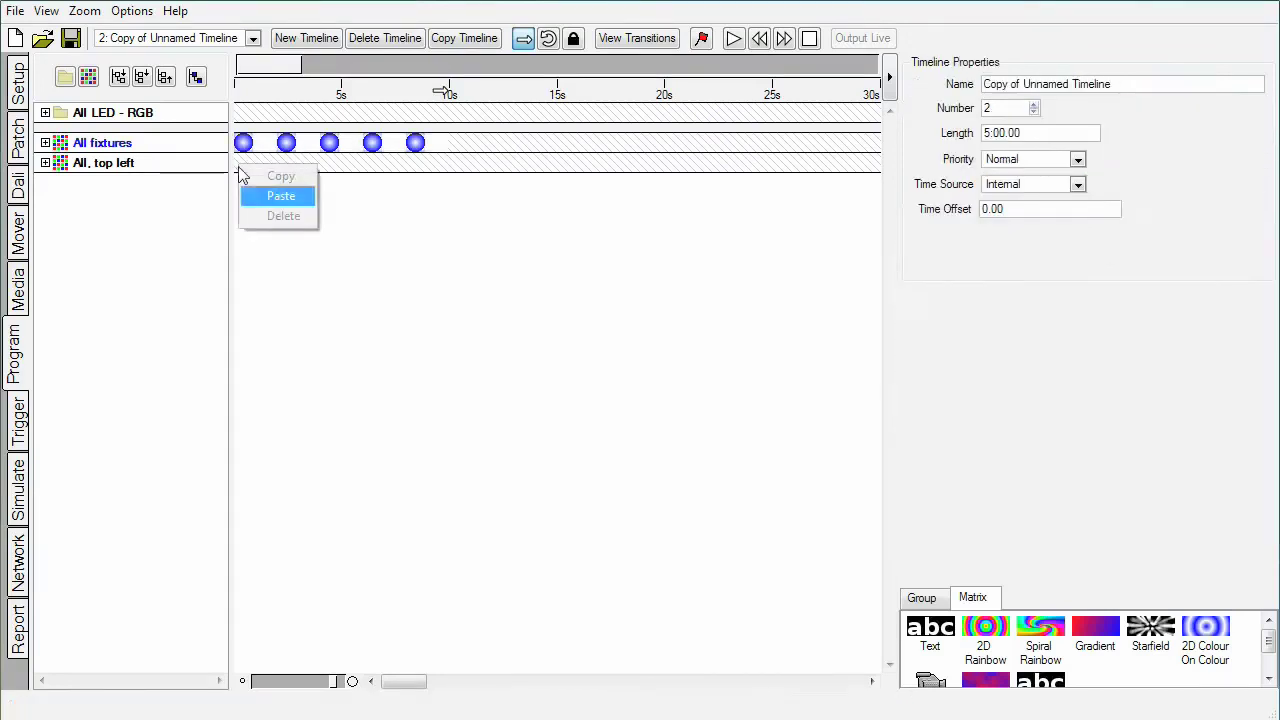
left_click(265, 196)
right_click(268, 152)
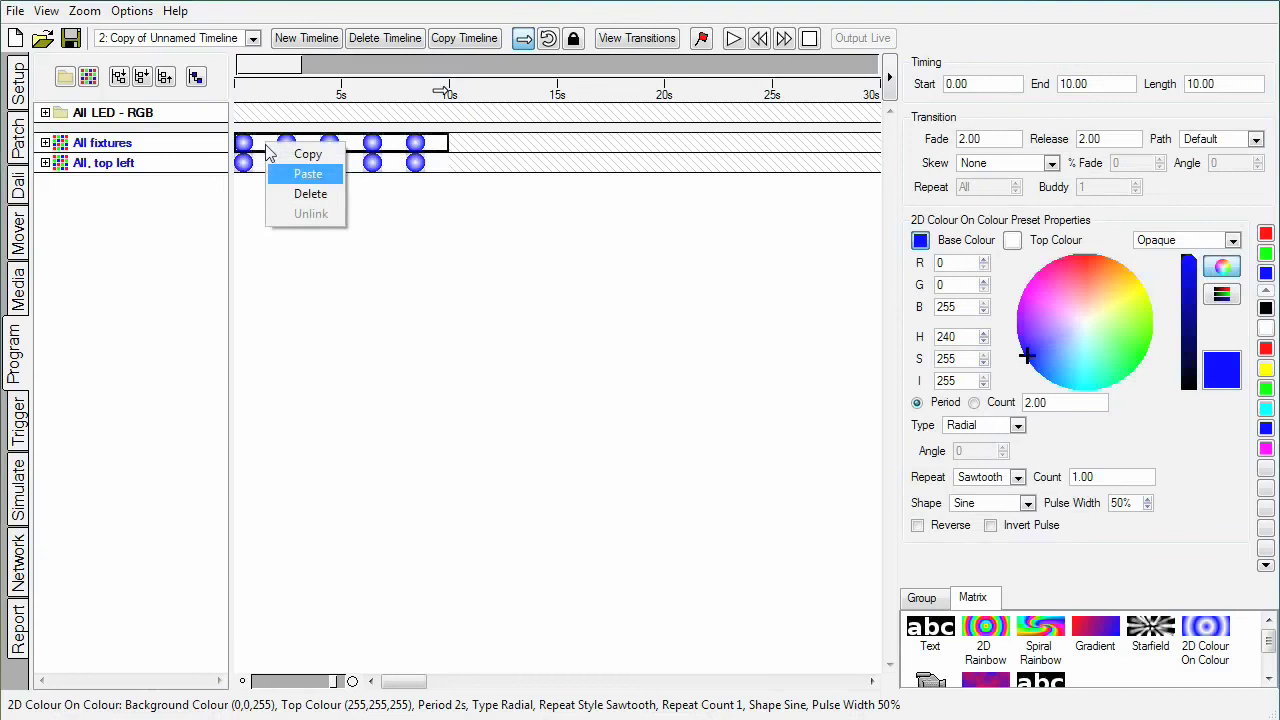
left_click(290, 198)
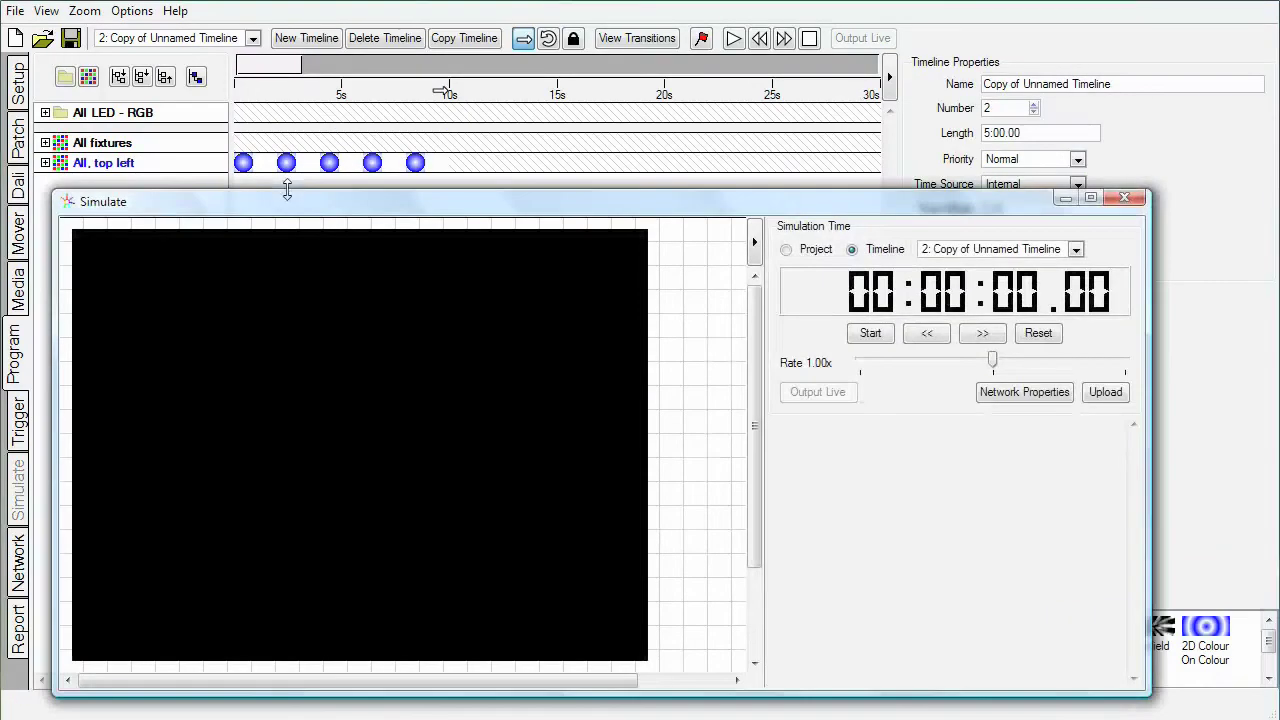
- Simulate the copied timeline to check where the radial effect is centred, reset it and close the simulation
left_click(870, 334)
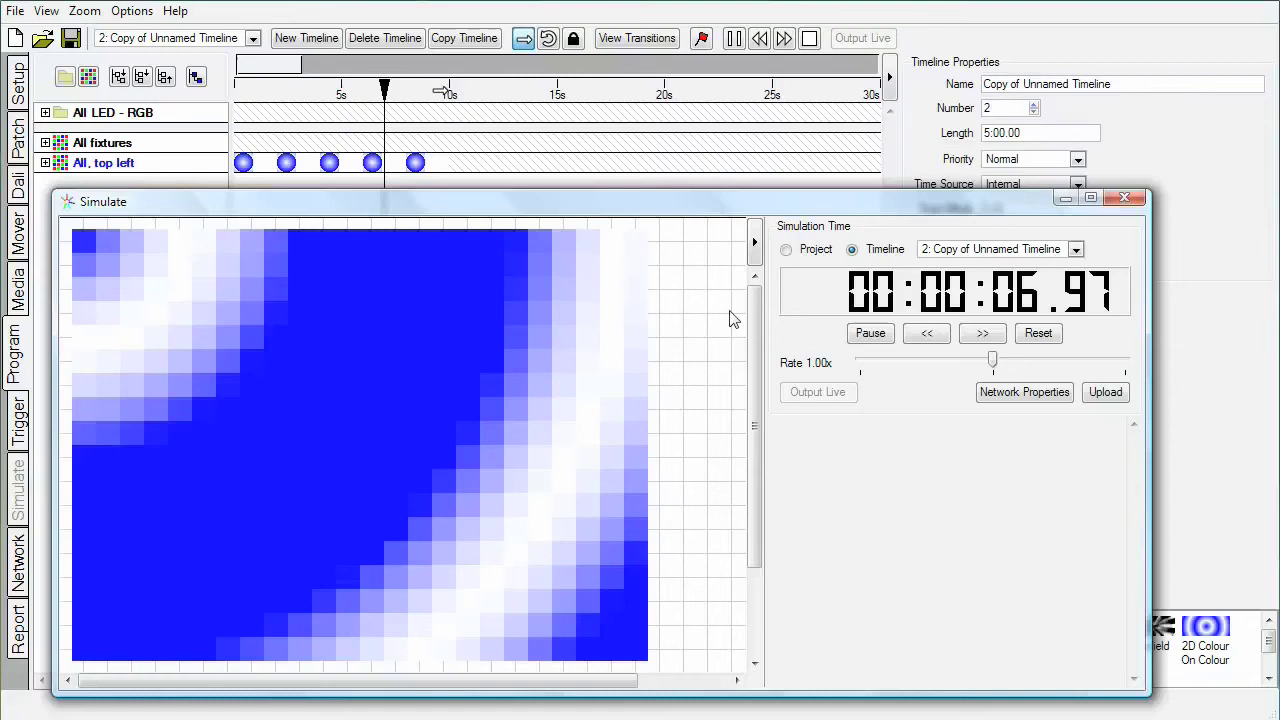
left_click(1040, 337)
left_click(1124, 198)
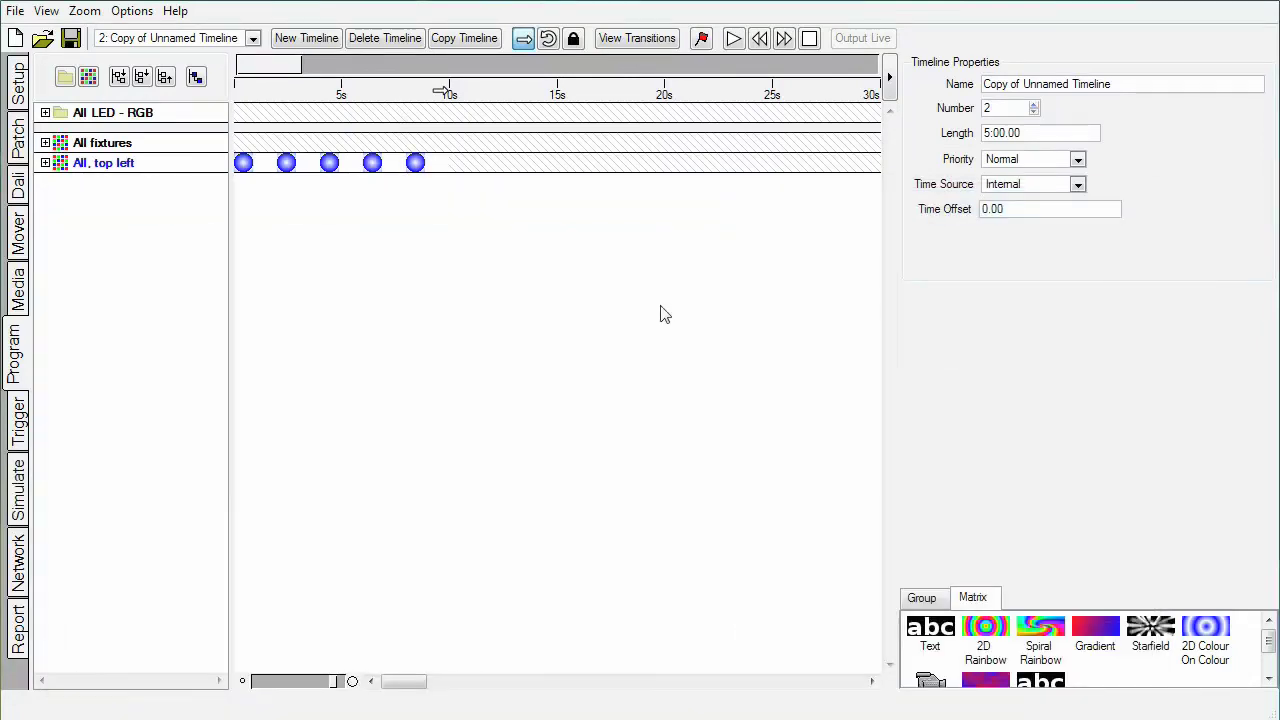
- In the original Unnamed Timeline, set the top colour of the All fixtures 2D Colour On Colour preset to red
key("Up")
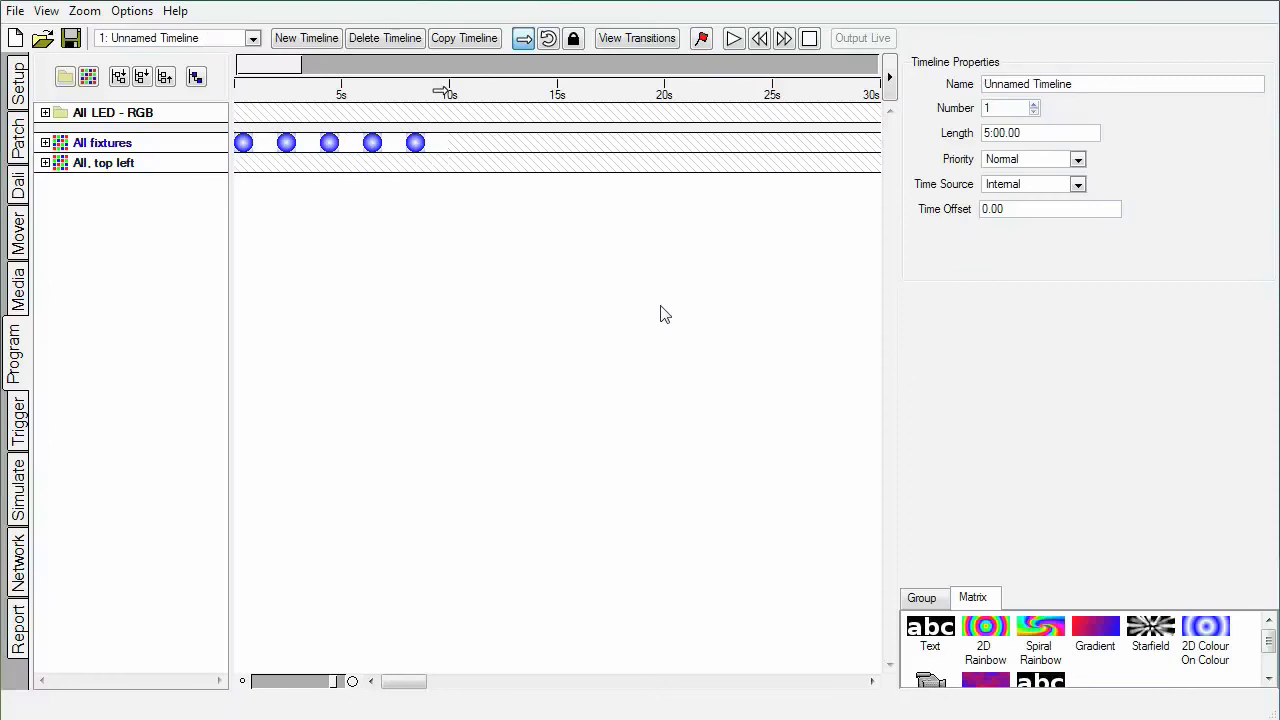
left_click(367, 150)
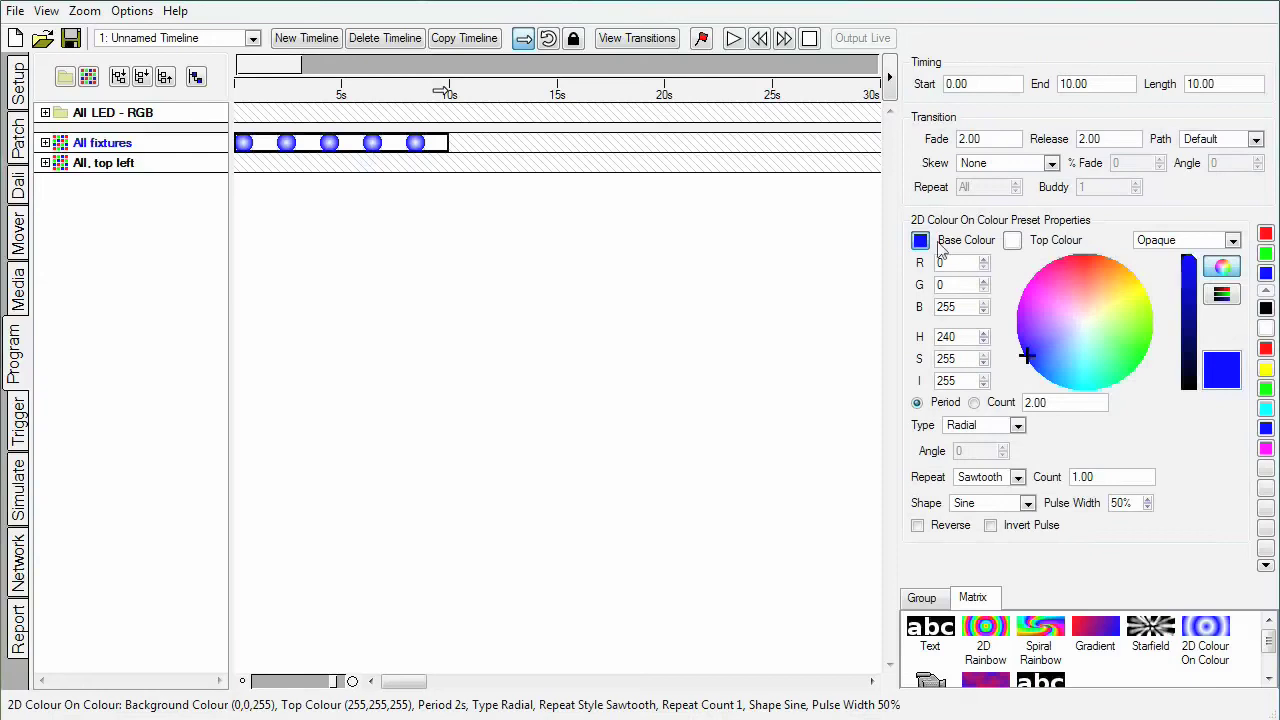
left_click(1014, 241)
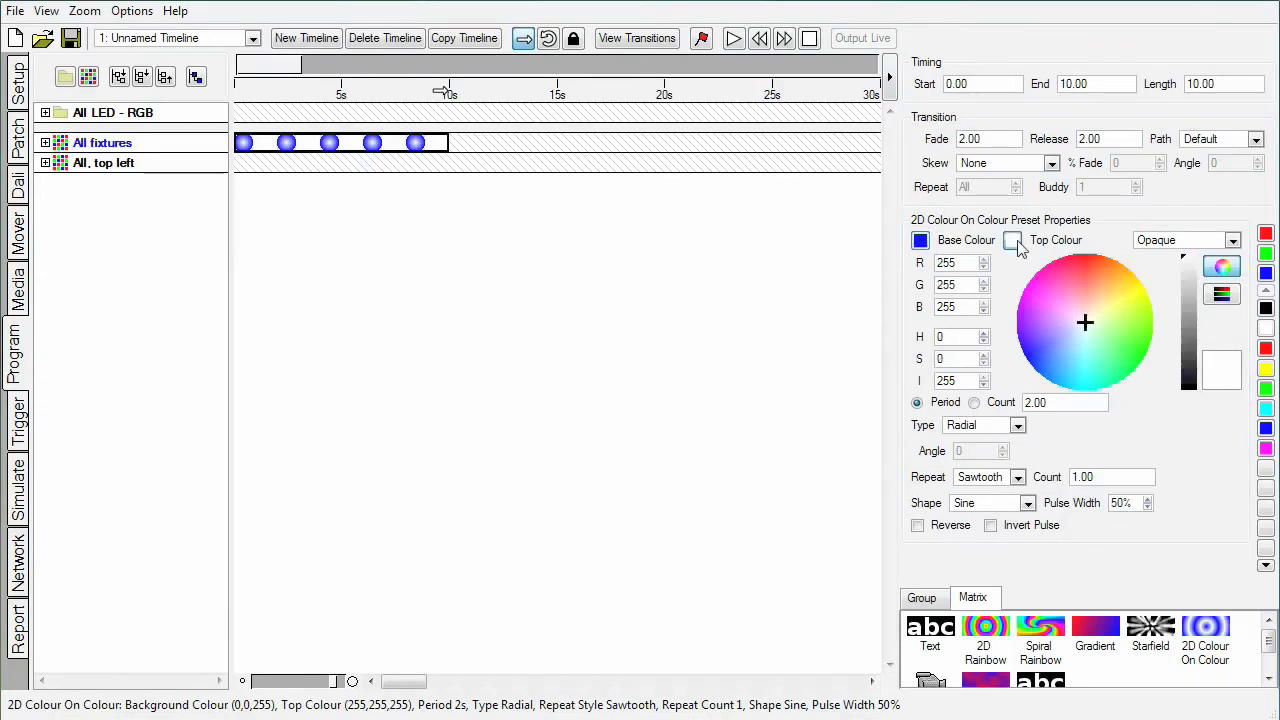
left_click(1267, 350)
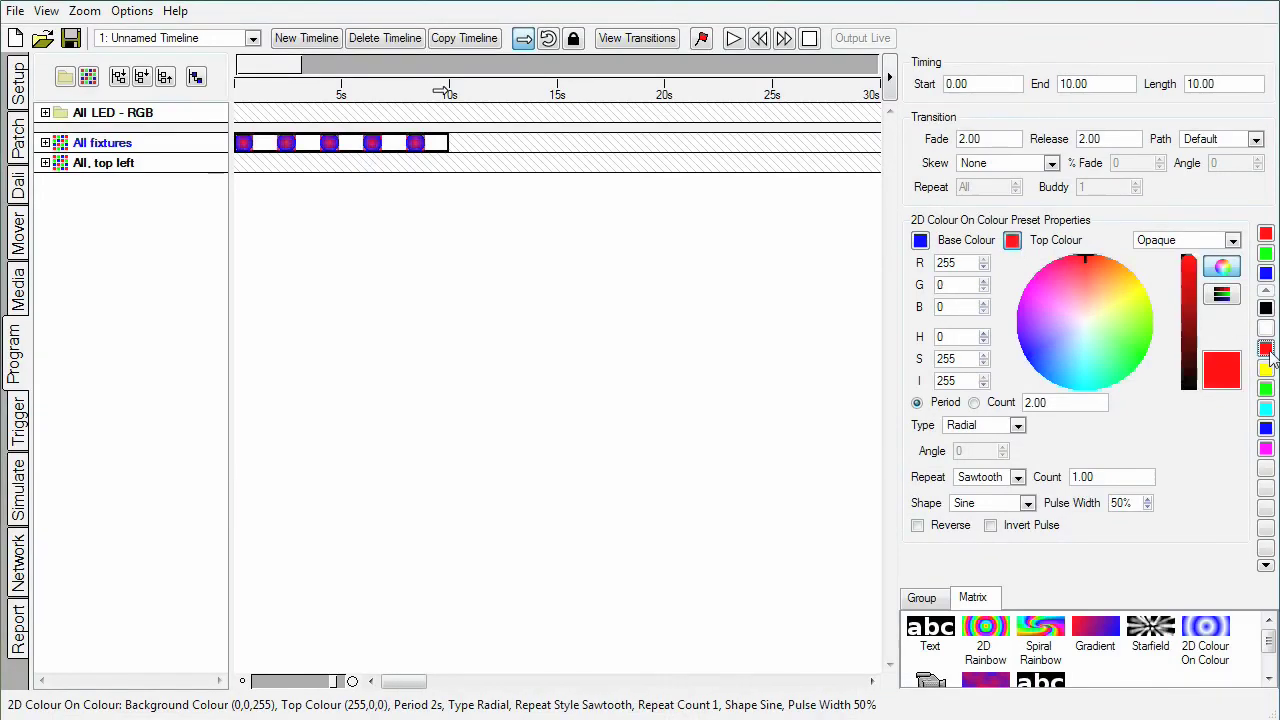
- In Copy of Unnamed Timeline, set the "All, top left" 2D Colour On Colour preset to Base transparent
left_click(632, 302)
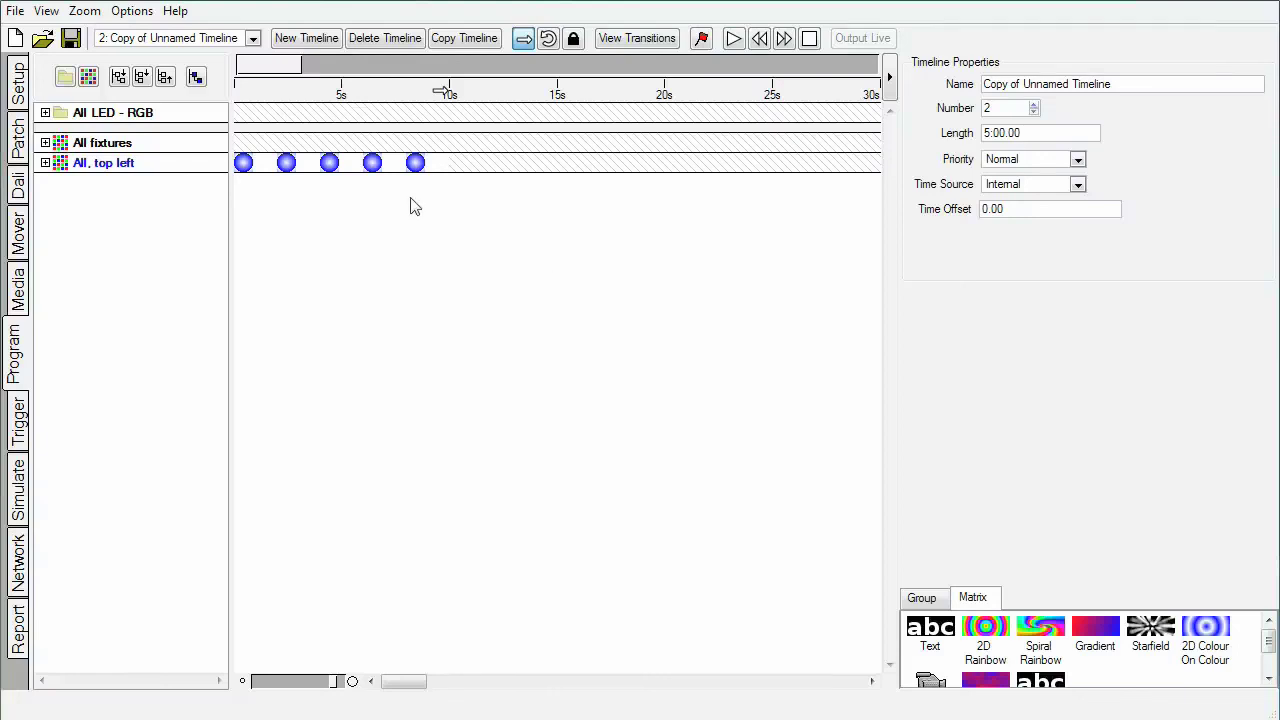
left_click(372, 166)
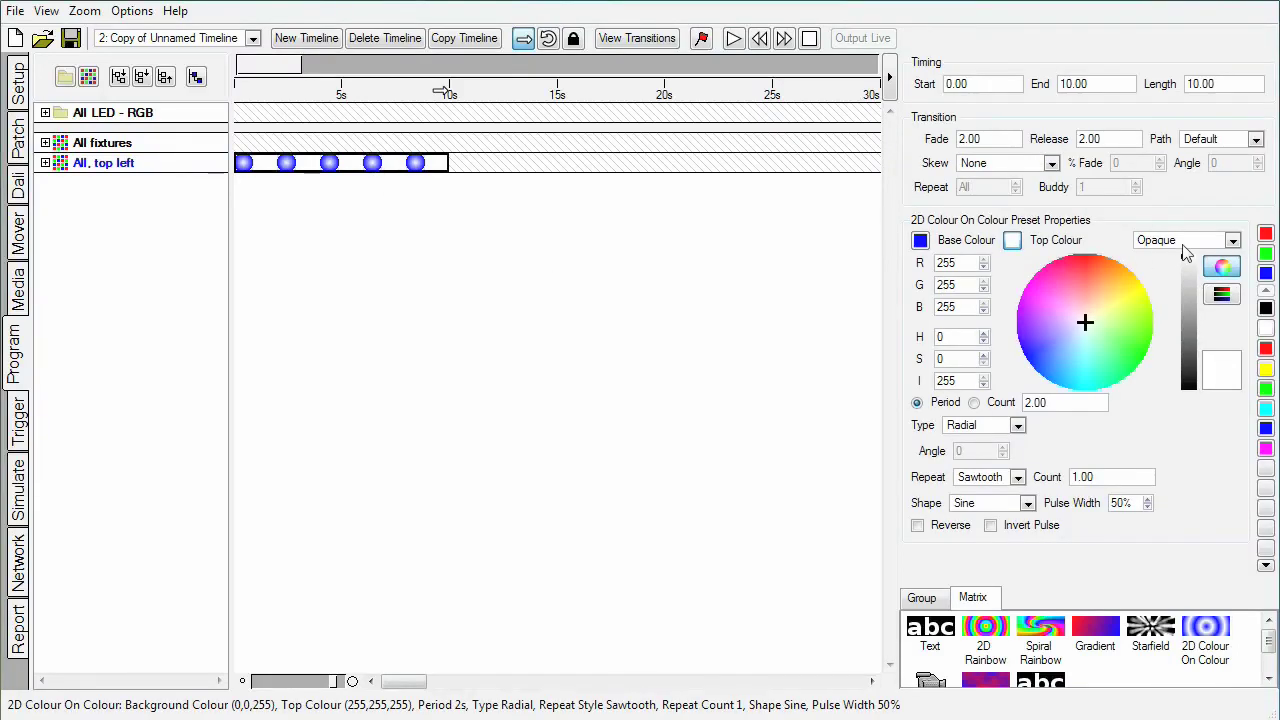
left_click(1180, 241)
left_click(1181, 275)
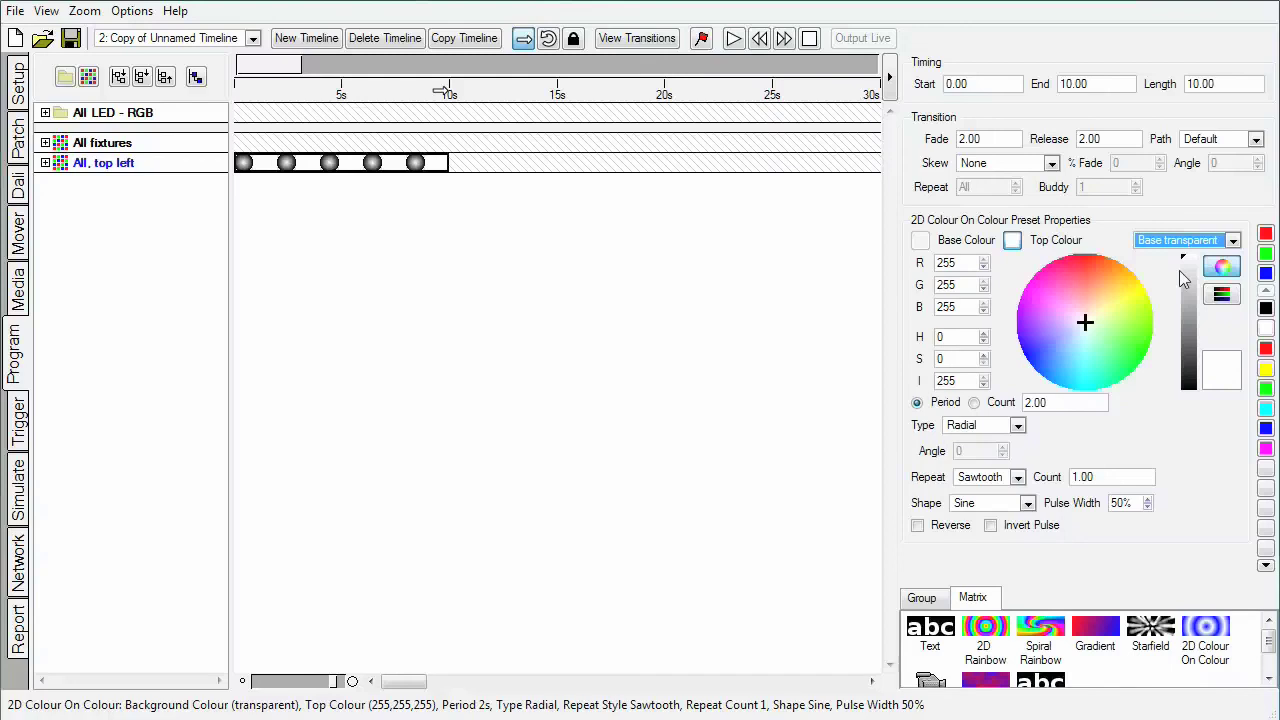
- Add a Startup trigger with a Start Timeline action for timeline 1, Unnamed Timeline
left_click(24, 430)
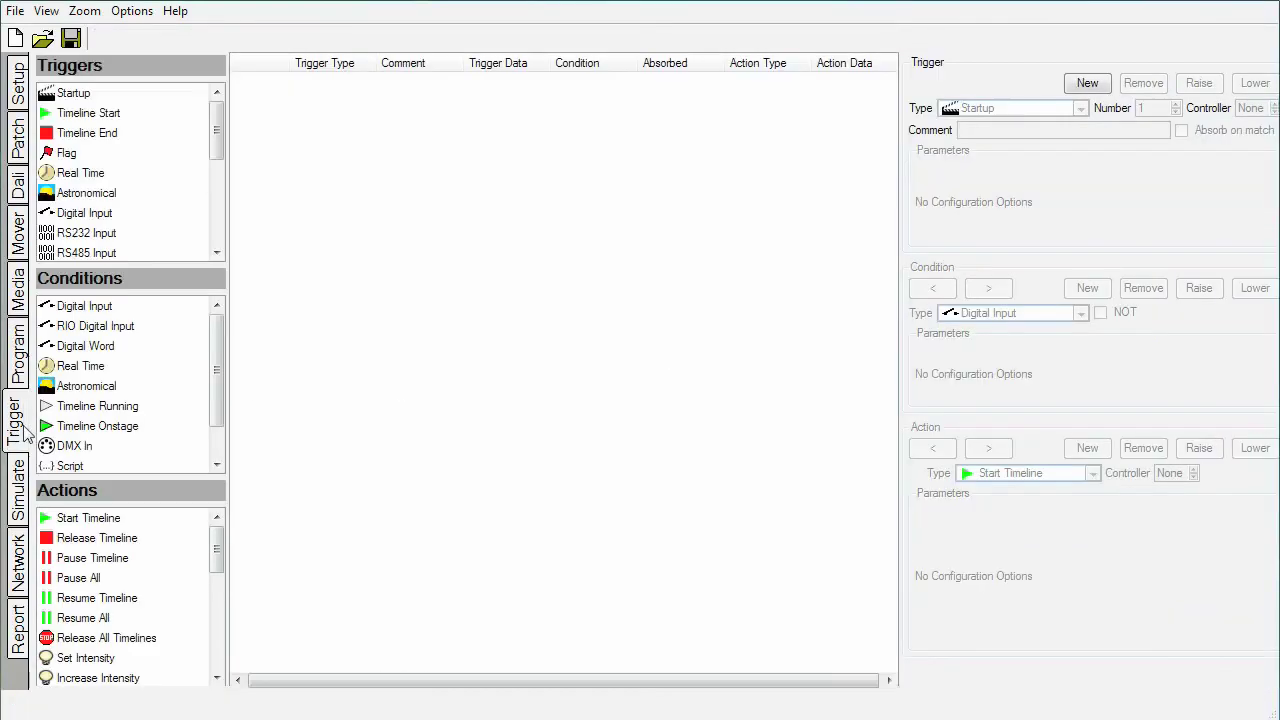
left_click_drag(87, 95, 343, 126)
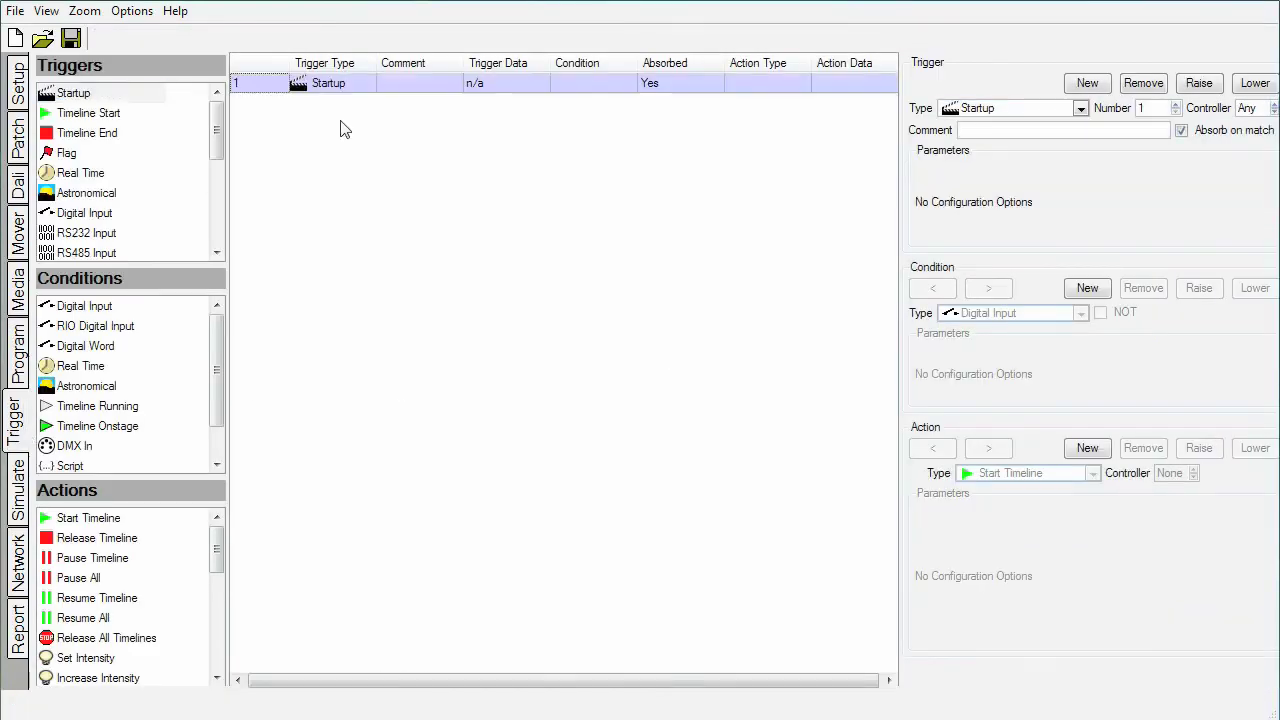
left_click(1085, 449)
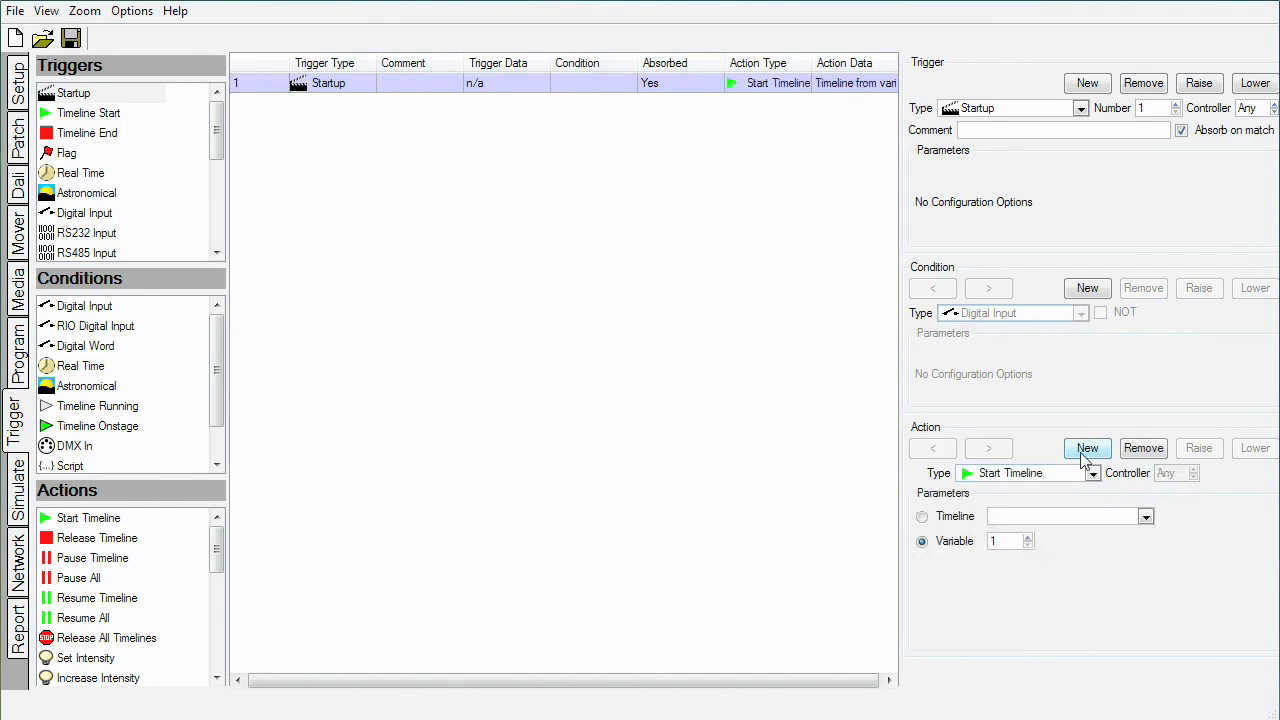
left_click(1052, 518)
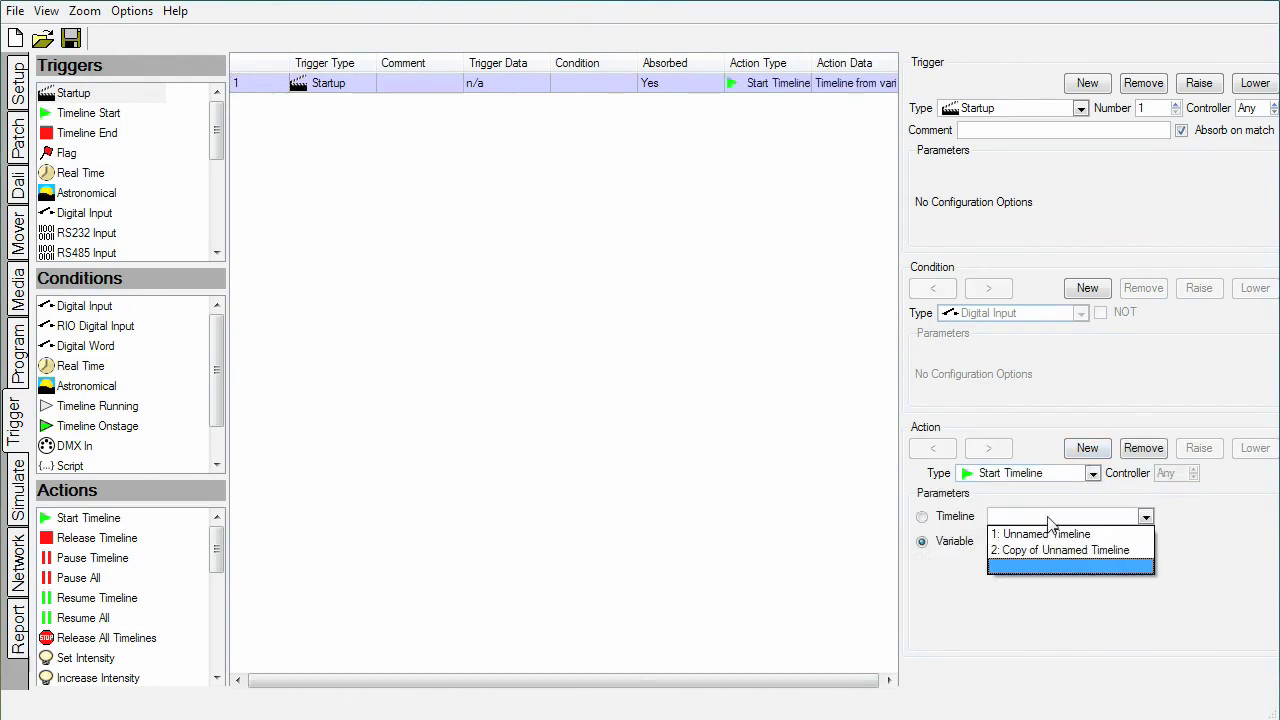
left_click(1049, 534)
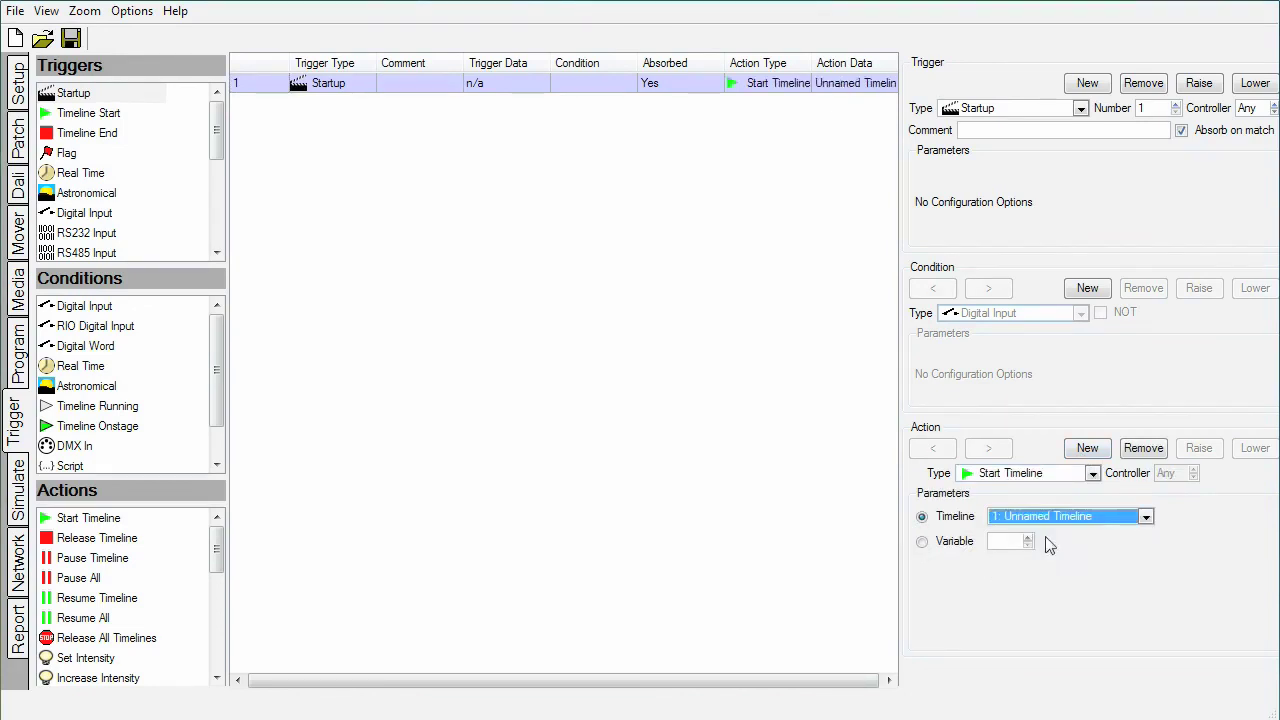
- Add a second Start Timeline action to the Startup trigger for timeline 2, Copy of Unnamed Timeline
left_click(1087, 449)
left_click(1068, 518)
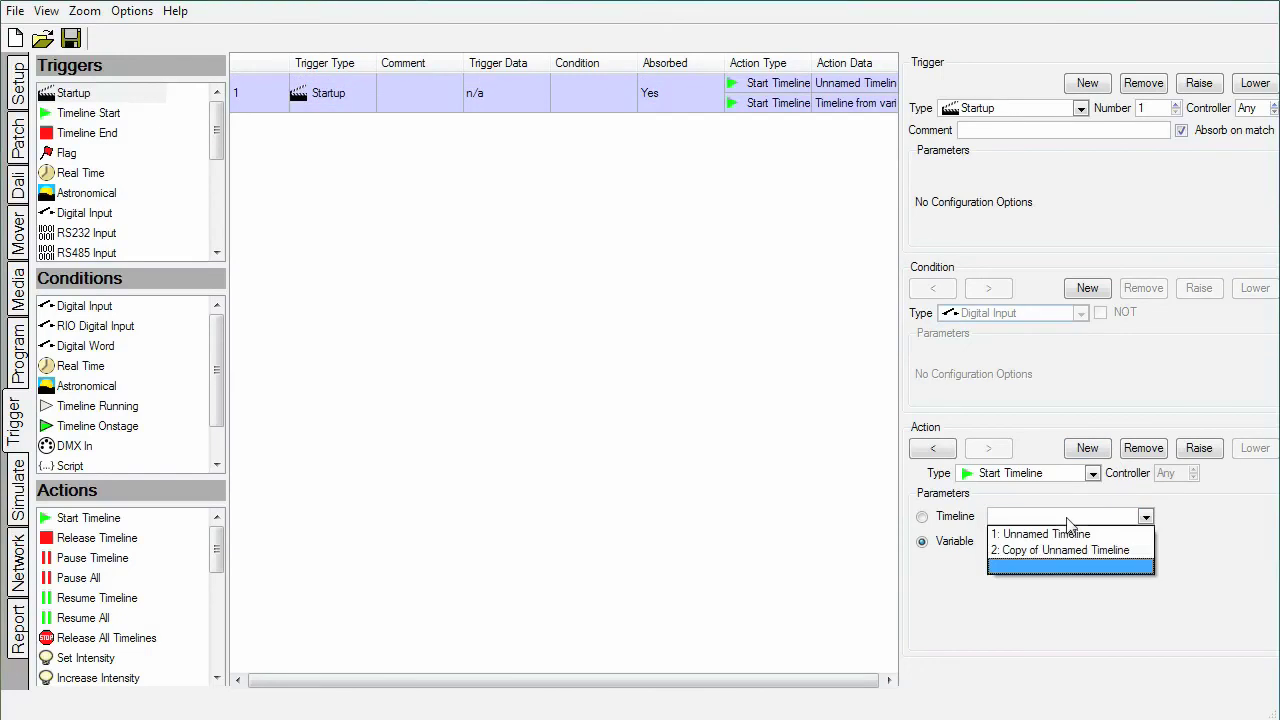
left_click(1062, 550)
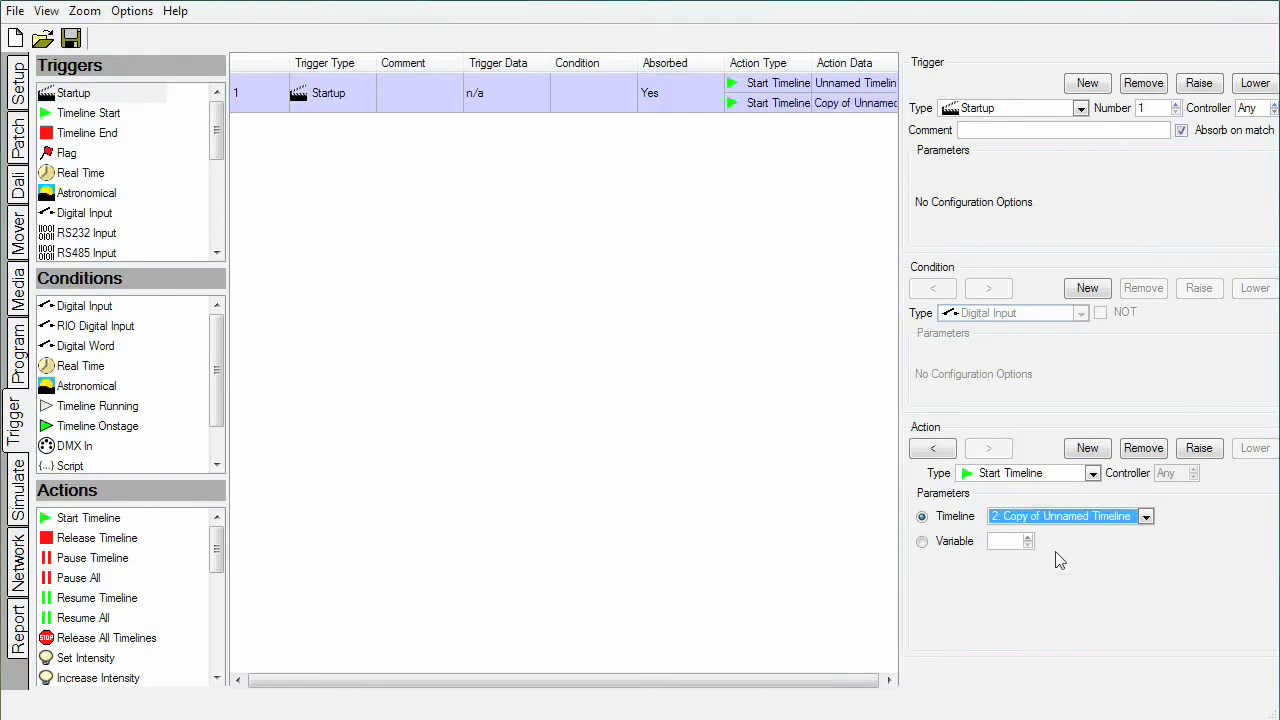
- Simulate the whole project instead of a single timeline to examine how the two radial effects layer
left_click(17, 488)
left_click(922, 87)
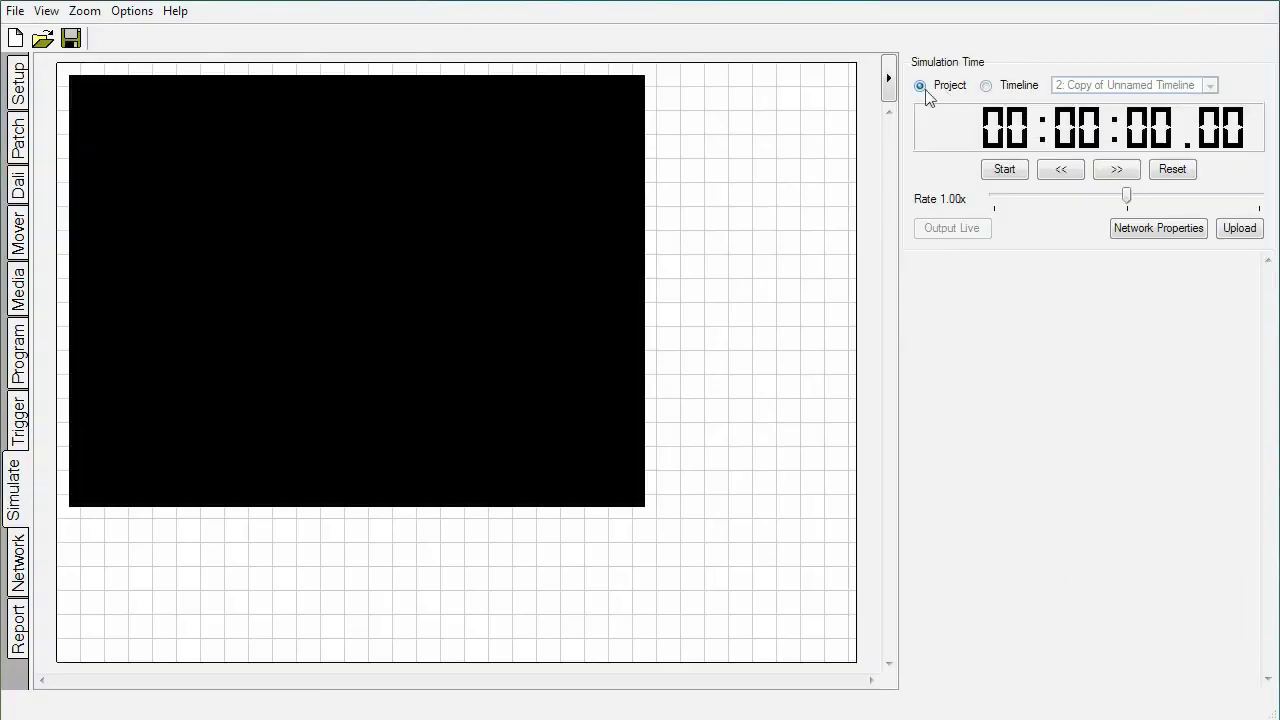
left_click(1002, 170)
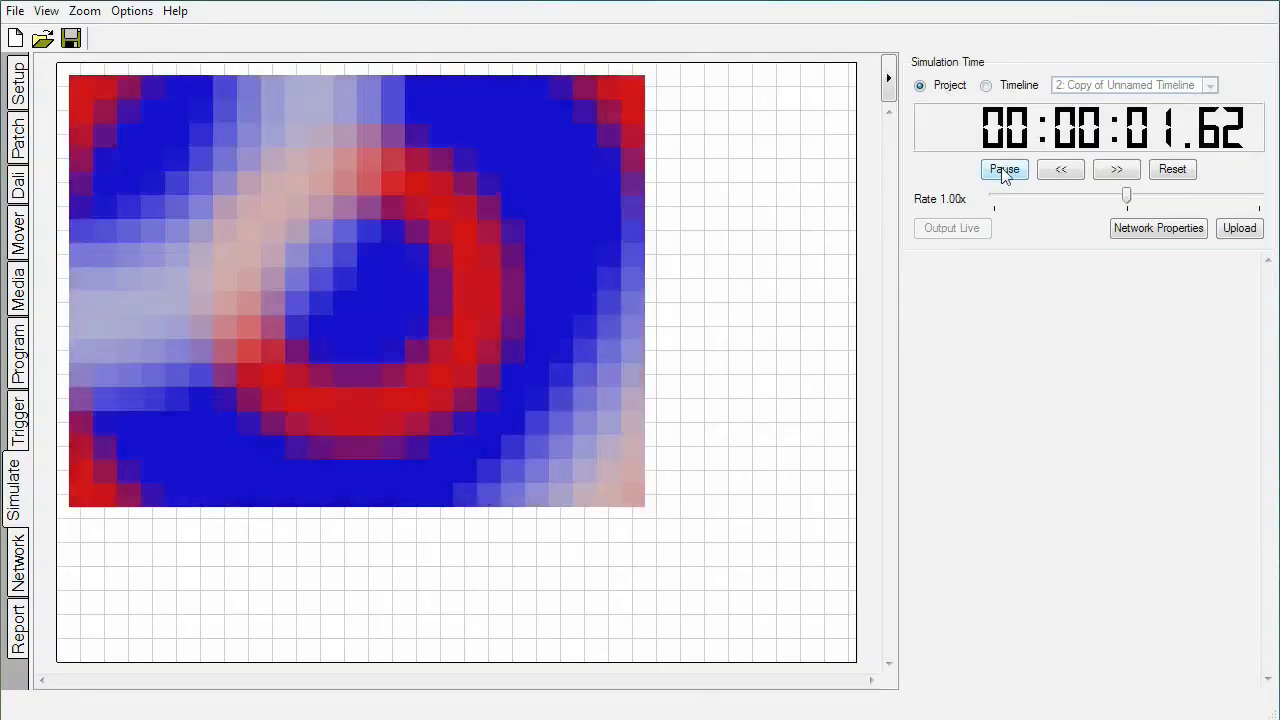